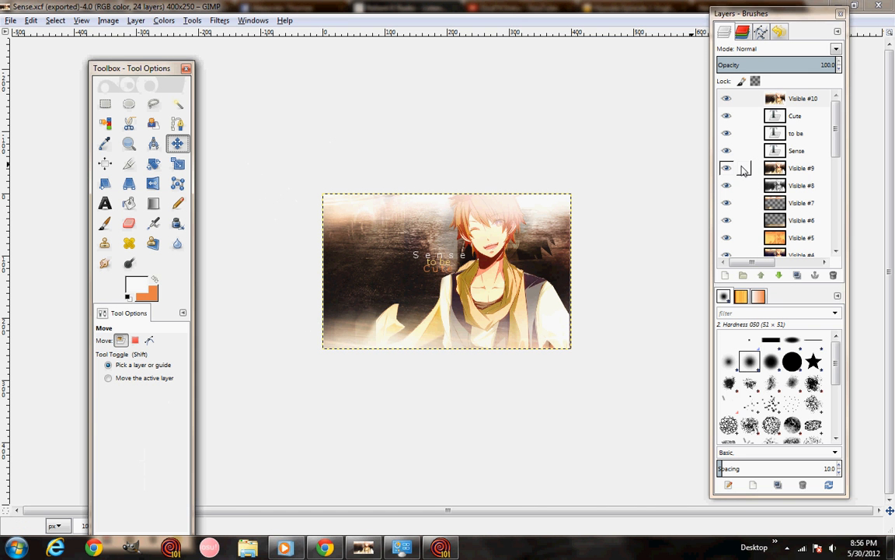
Step: Hide the Visible #10 layer and the three text layers Cute, to be and Sense
click(785, 167)
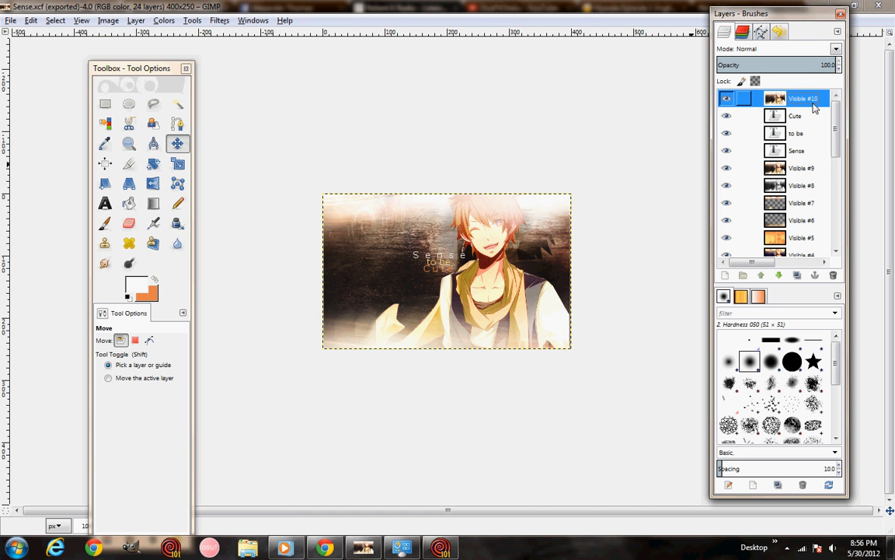
mouse_move(835, 131)
mouse_down()
mouse_move(836, 178)
mouse_move(839, 124)
mouse_up()
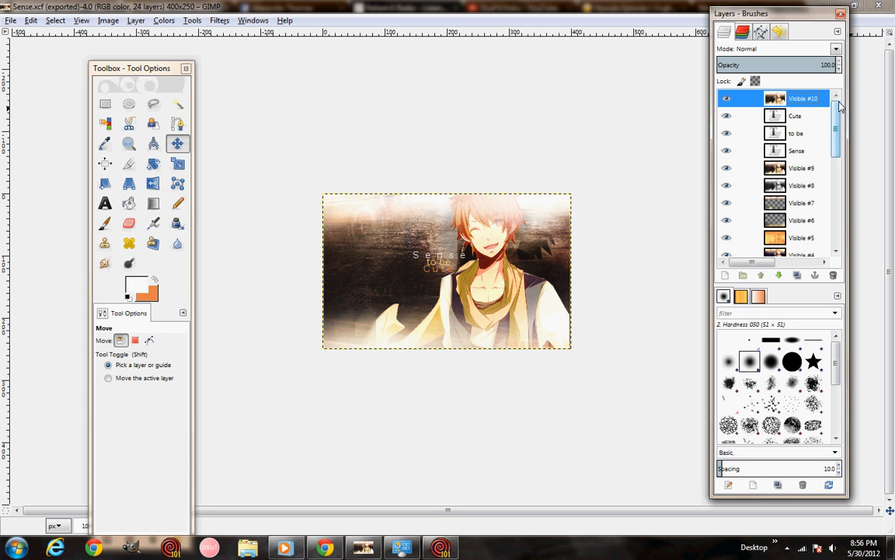
drag(835, 129, 823, 228)
scroll(800, 229, up, 8)
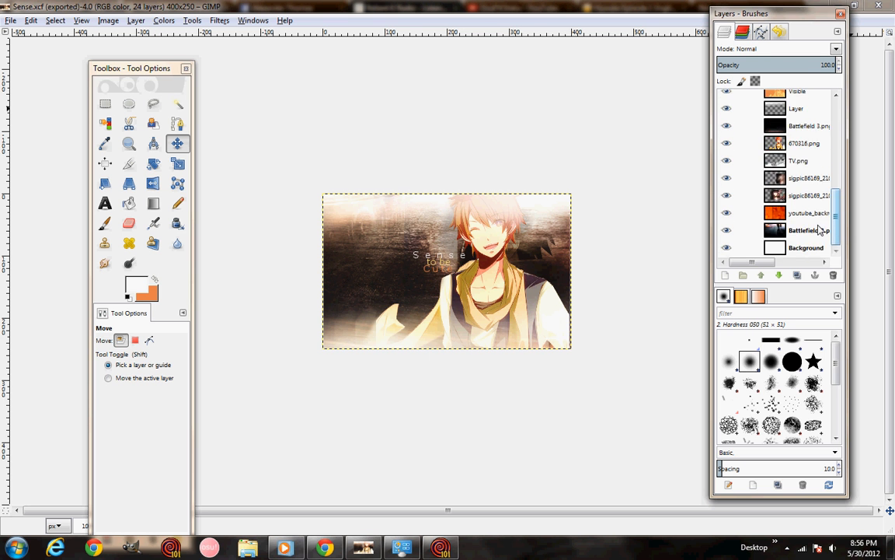
click(728, 98)
click(728, 115)
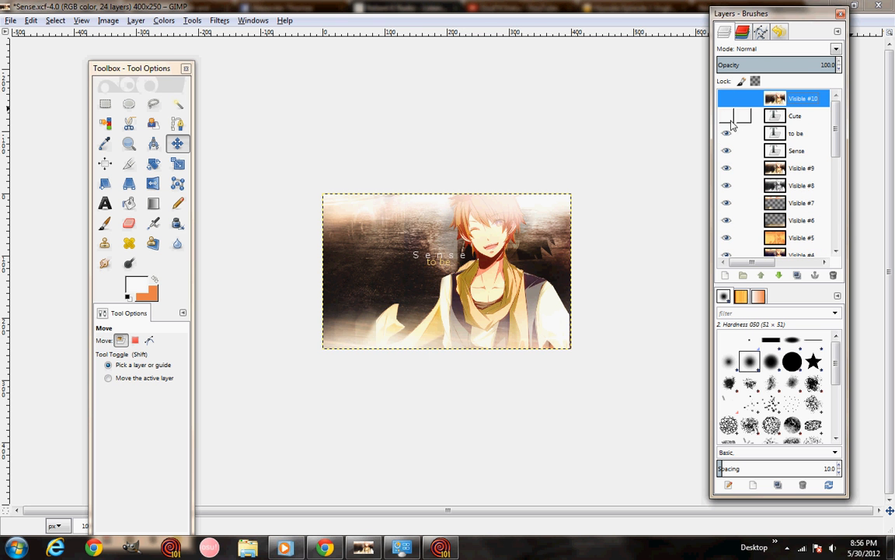
click(728, 133)
scroll(729, 136, down, 1)
scroll(729, 130, up, 1)
click(728, 151)
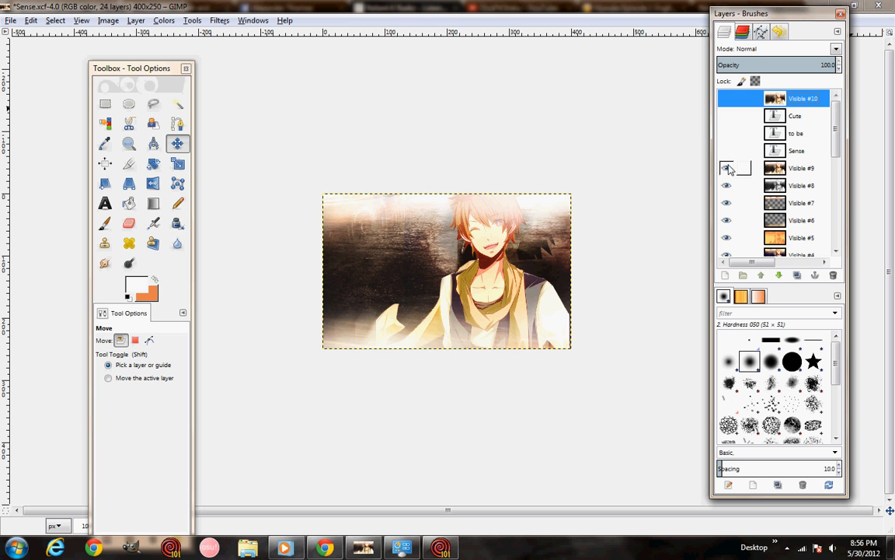
Step: Hide the layers Visible #9, Visible #8, Visible #7, Visible #6, Visible #5 and Visible #4
click(727, 168)
click(727, 184)
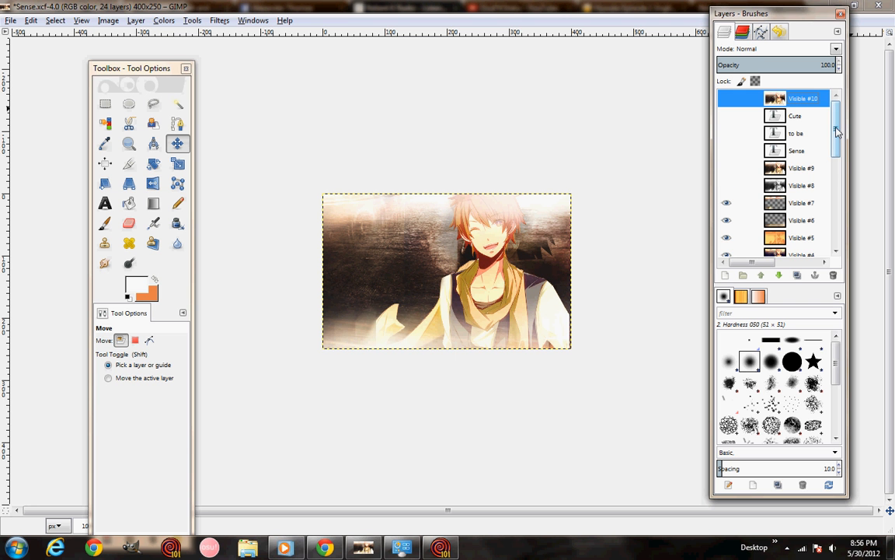
mouse_move(836, 128)
mouse_down()
mouse_move(836, 149)
mouse_move(834, 131)
mouse_up()
drag(838, 127, 836, 192)
scroll(825, 231, up, 5)
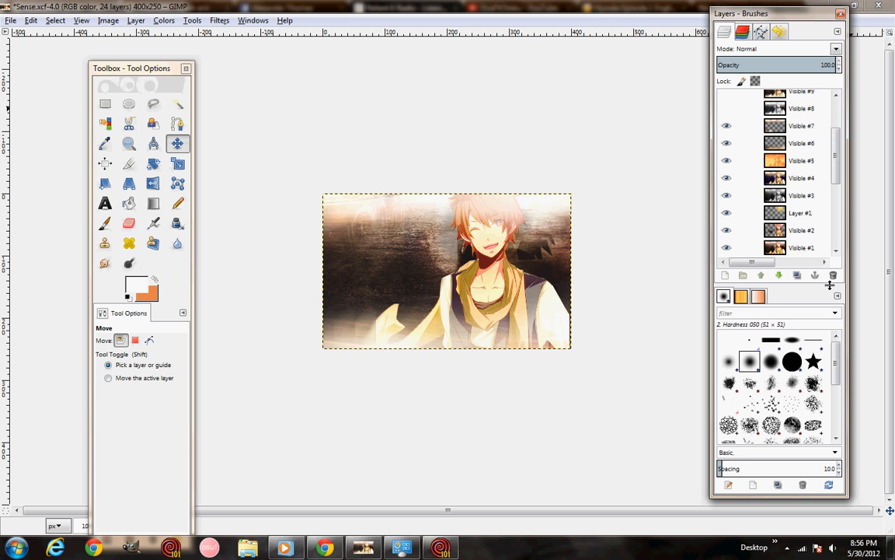
scroll(822, 230, up, 3)
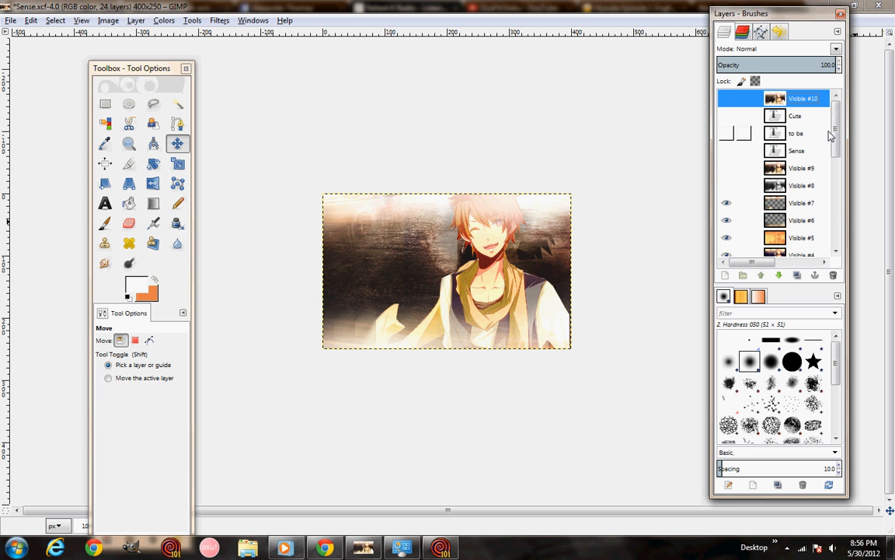
click(729, 204)
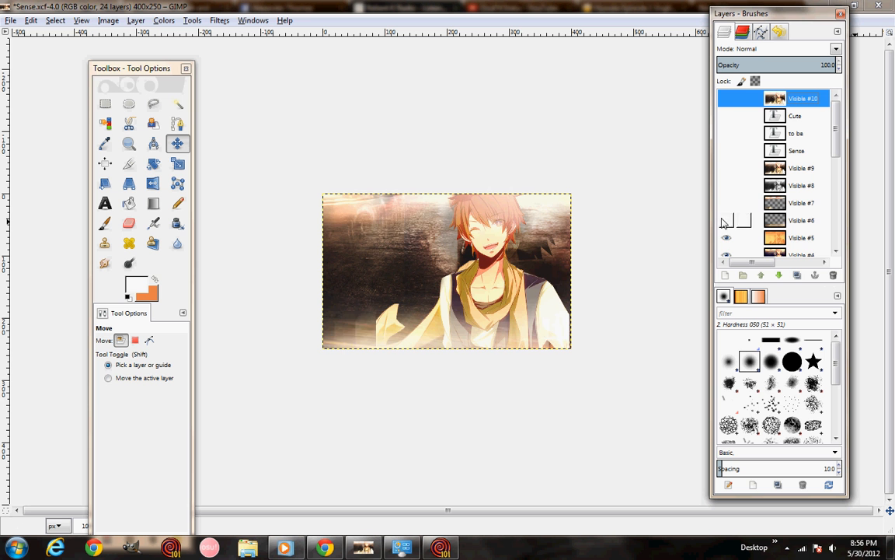
click(726, 221)
click(727, 239)
click(727, 254)
scroll(749, 202, down, 1)
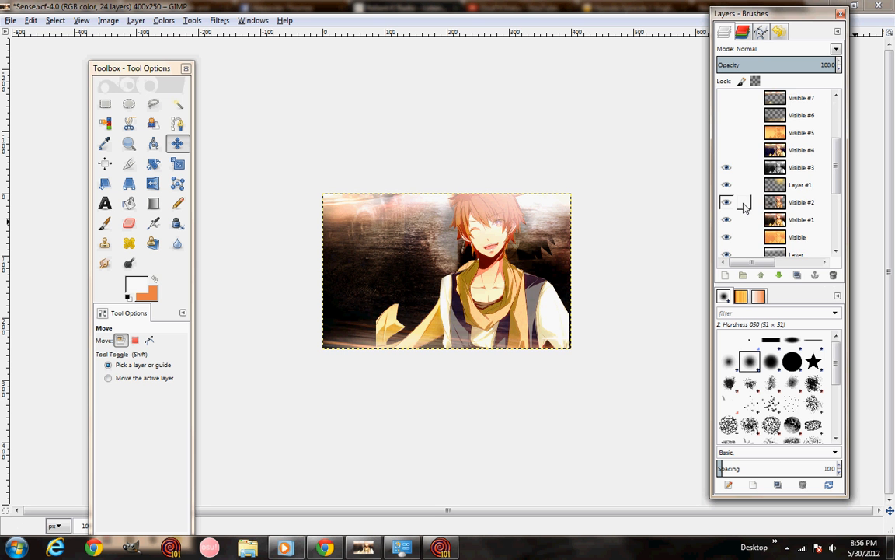
Step: Hide TV.png, the upper Battlefield 3.png, Layer, Visible, Visible #1, Visible #2 and Layer #1
scroll(738, 204, down, 4)
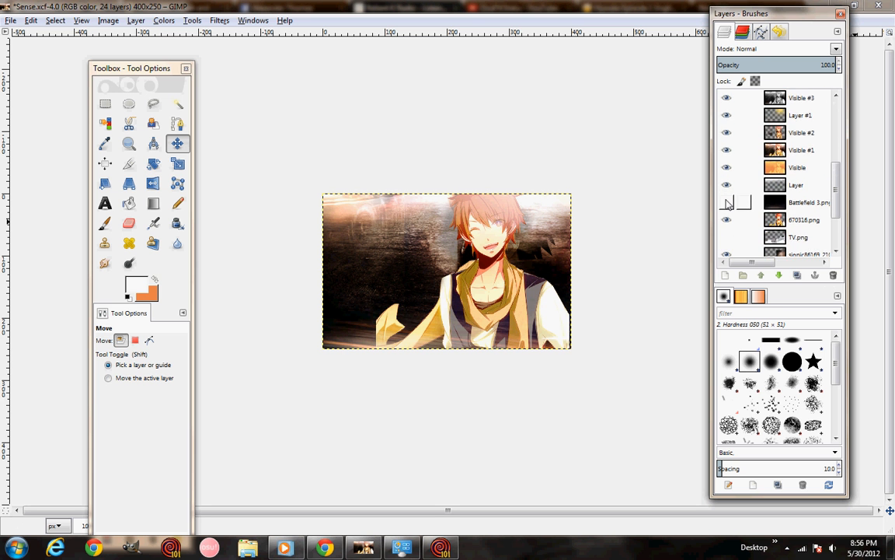
scroll(727, 204, up, 2)
click(727, 202)
scroll(727, 202, up, 2)
click(726, 201)
click(726, 202)
scroll(727, 202, up, 2)
click(727, 202)
click(727, 200)
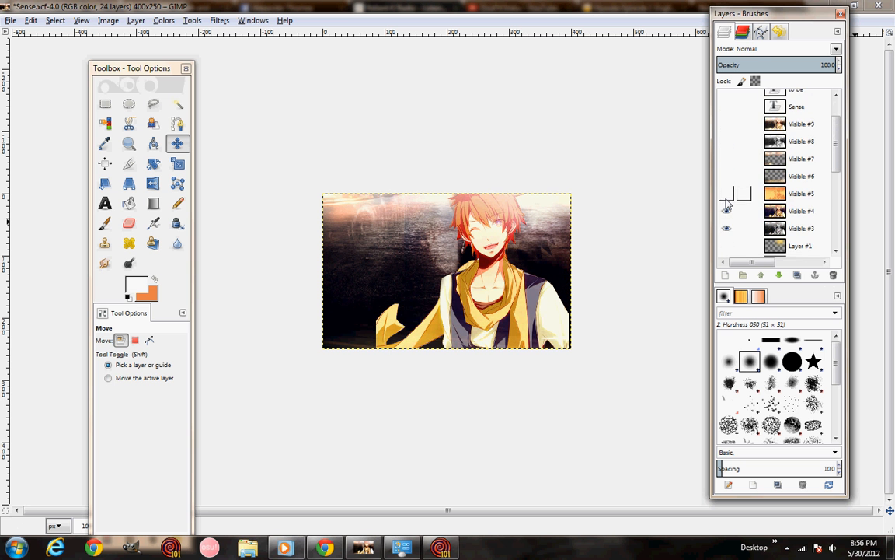
scroll(725, 214, up, 2)
click(726, 187)
click(727, 204)
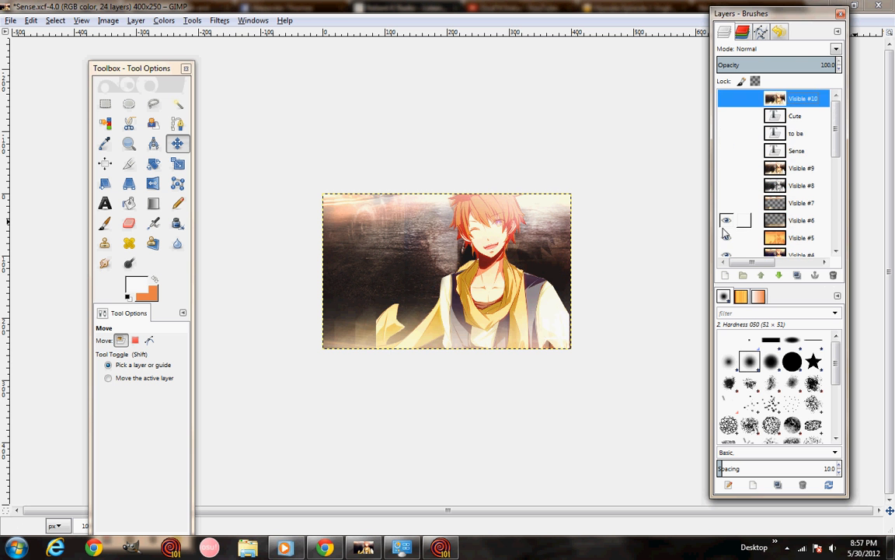
scroll(835, 153, down, 1)
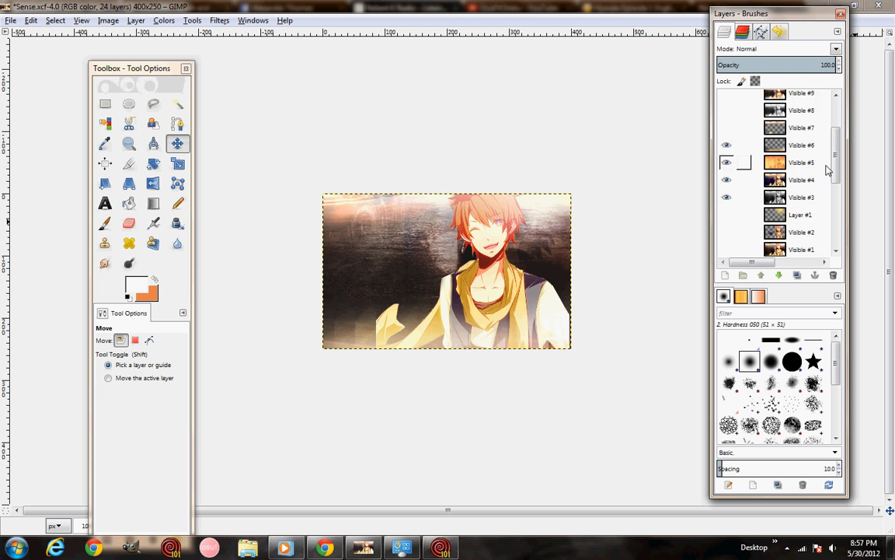
scroll(827, 167, up, 3)
click(725, 221)
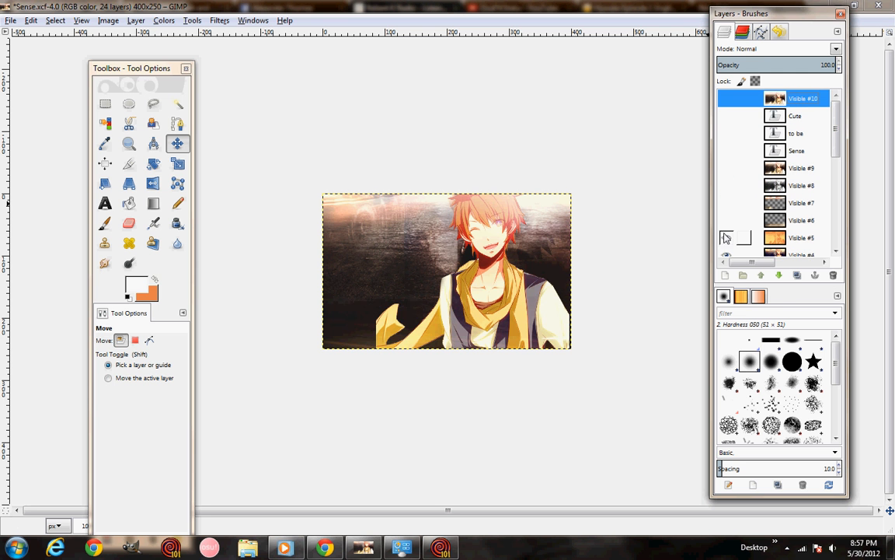
click(727, 238)
click(727, 254)
Step: Hide the Visible #3 layer and the 670316.png character render layer
scroll(727, 226, down, 1)
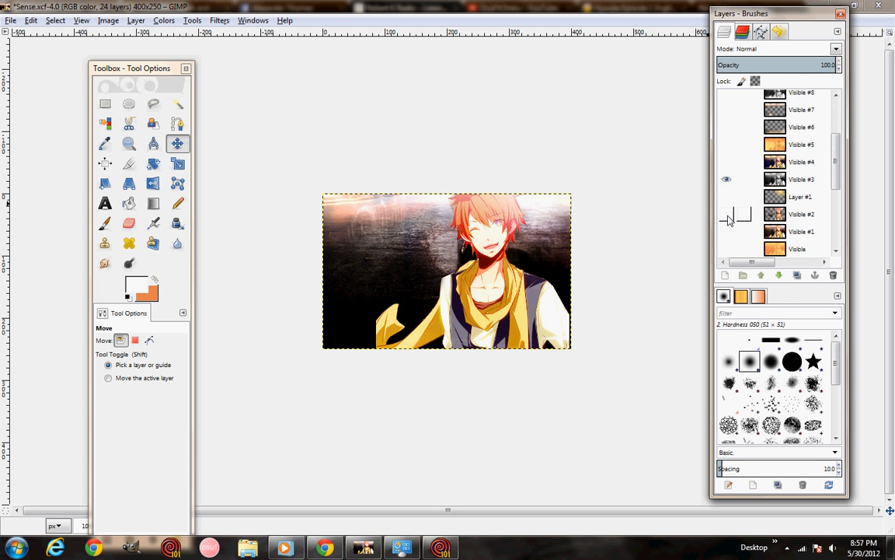
scroll(728, 216, up, 1)
click(727, 217)
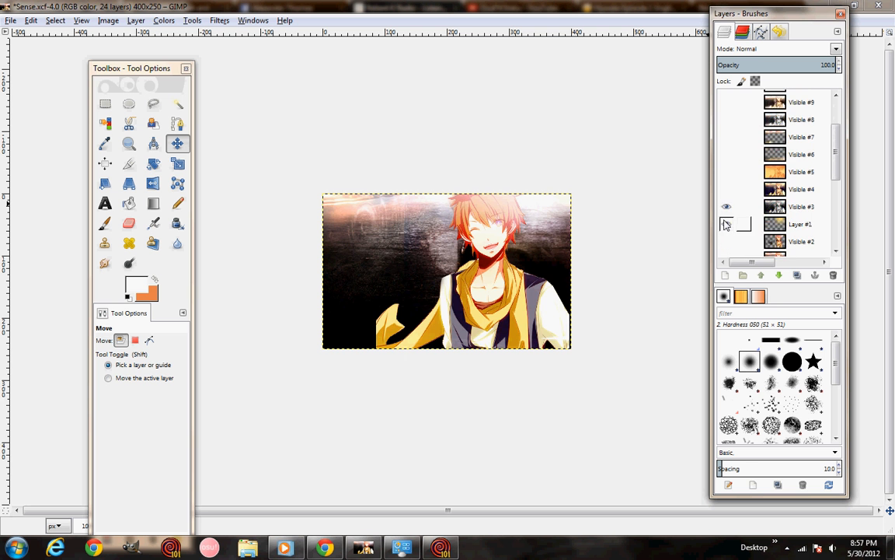
scroll(725, 225, up, 2)
scroll(726, 226, up, 2)
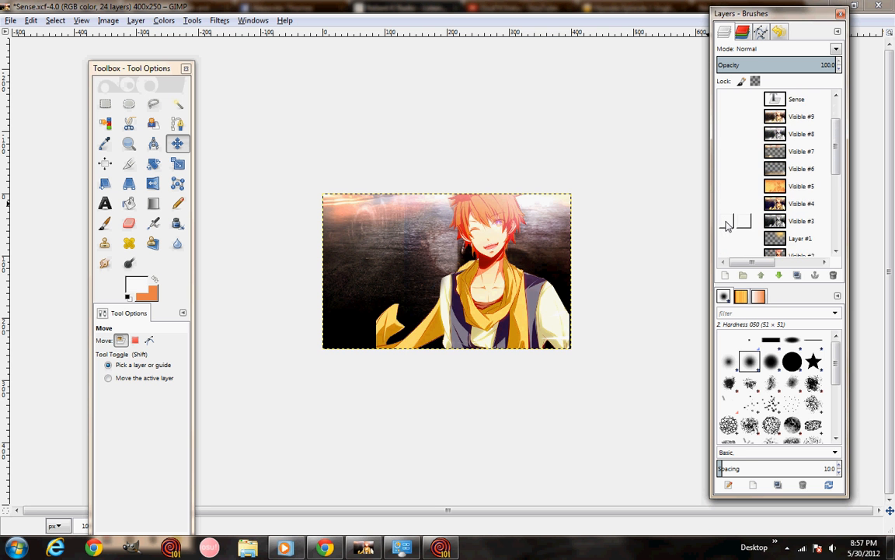
click(726, 224)
scroll(726, 226, down, 5)
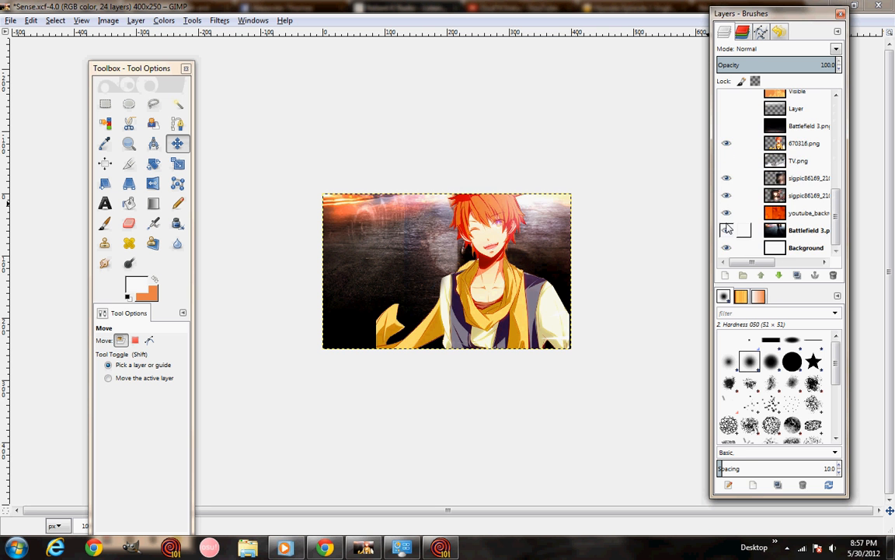
scroll(727, 230, up, 2)
click(726, 222)
scroll(725, 226, down, 3)
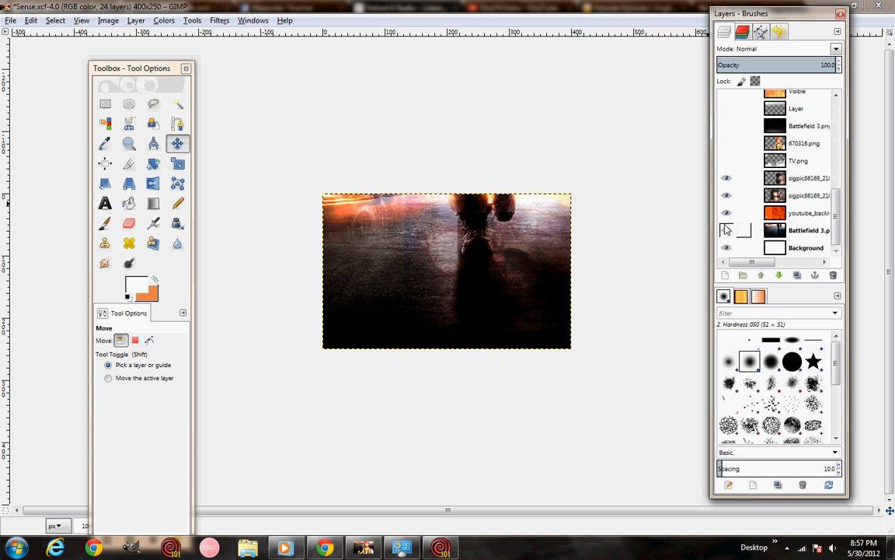
Step: Hide the youtube background layer, the lower Battlefield 3.png layer and both sigpic layers, keeping only Background visible
scroll(726, 230, up, 1)
scroll(725, 249, up, 2)
click(726, 249)
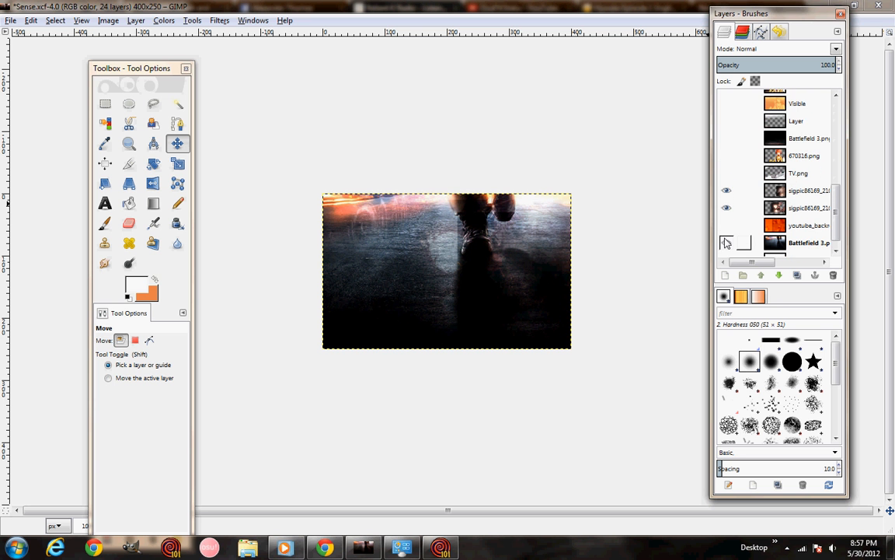
scroll(726, 243, up, 1)
click(726, 242)
scroll(727, 243, up, 1)
click(725, 237)
scroll(725, 237, down, 1)
scroll(725, 237, up, 1)
click(725, 238)
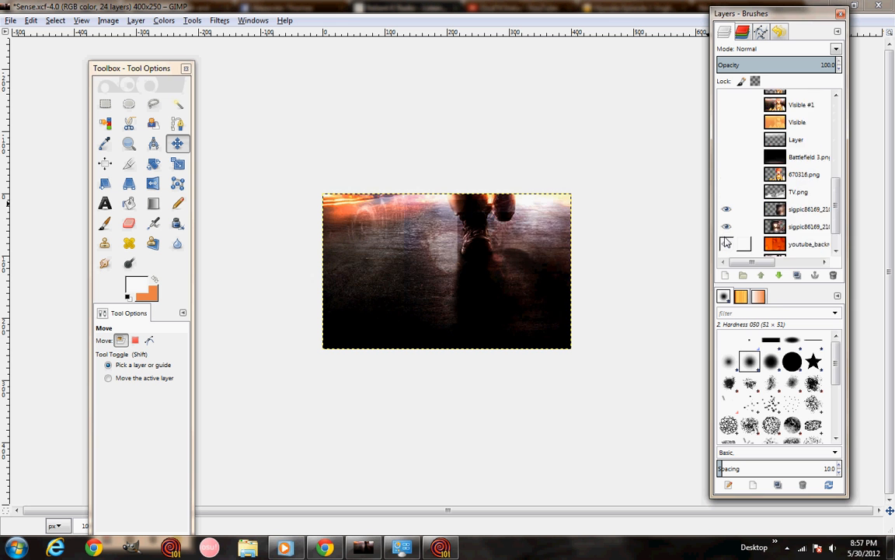
scroll(725, 237, down, 1)
click(725, 236)
scroll(725, 237, up, 1)
scroll(726, 238, down, 2)
scroll(726, 238, up, 1)
click(726, 236)
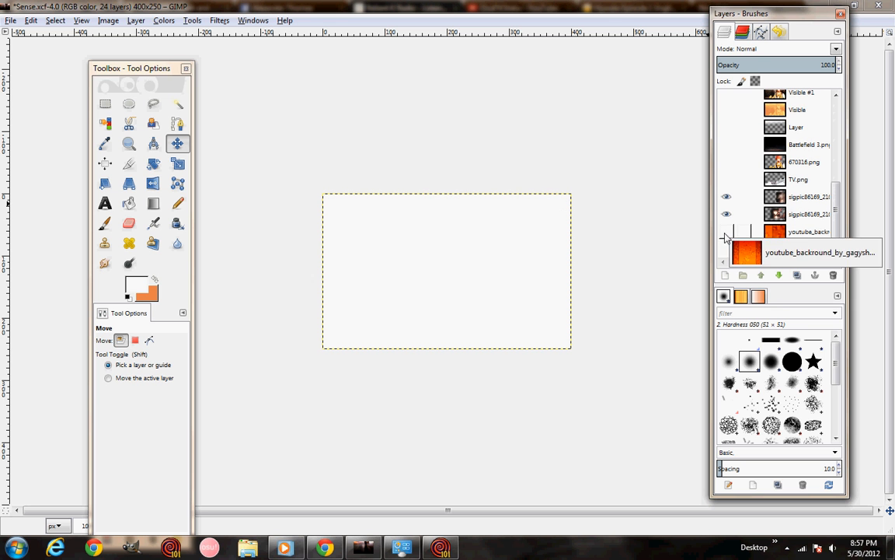
click(726, 213)
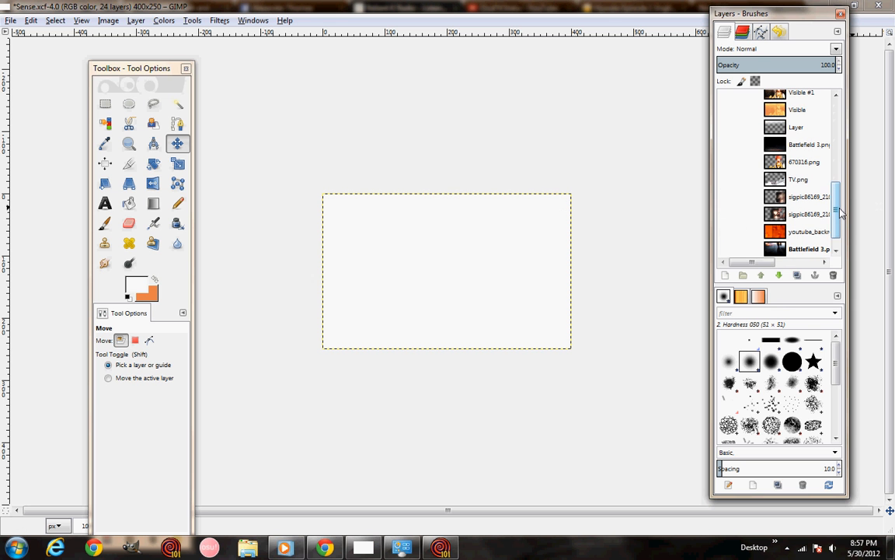
Step: Select the 670316.png character render layer and make it visible
scroll(816, 190, up, 3)
scroll(816, 195, down, 5)
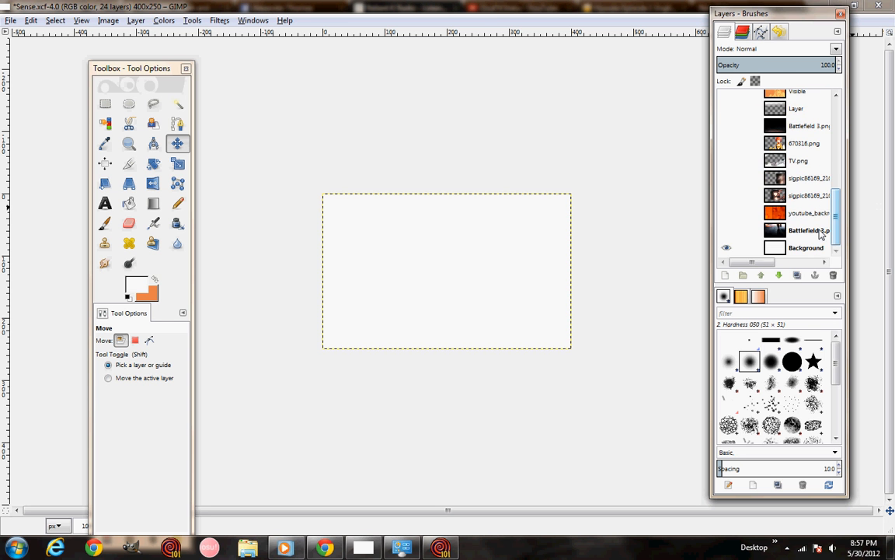
click(804, 232)
scroll(801, 124, up, 1)
scroll(800, 122, up, 5)
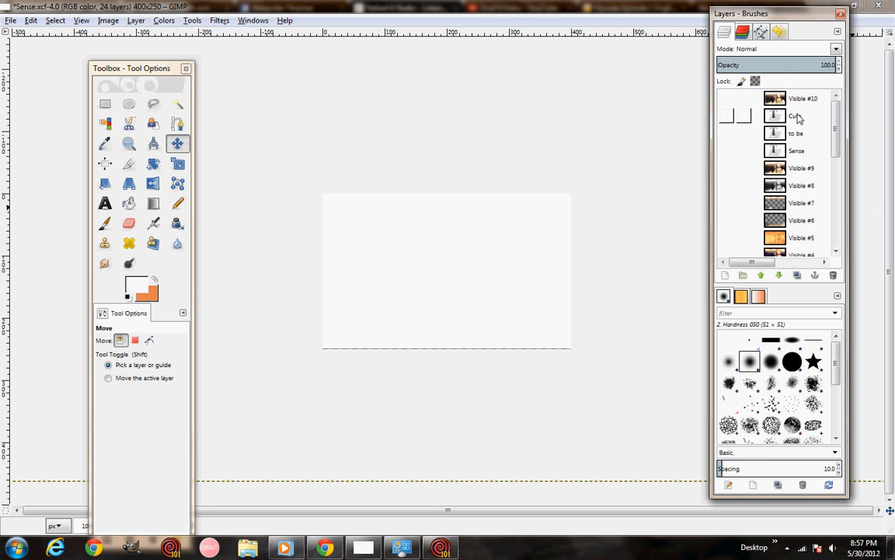
scroll(816, 178, down, 5)
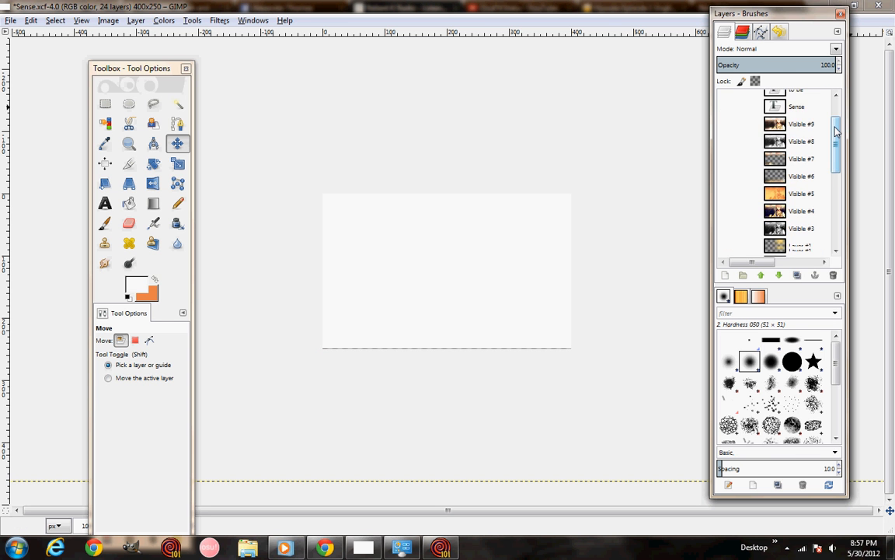
scroll(822, 202, down, 1)
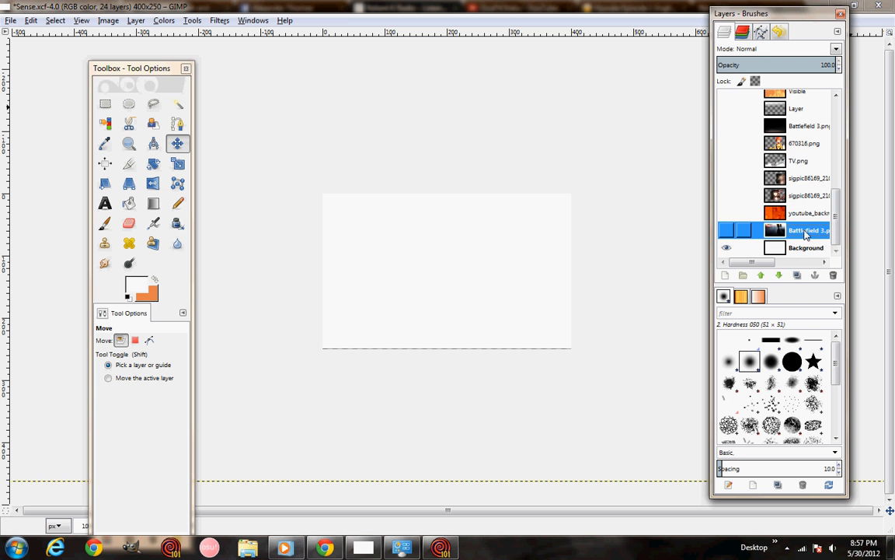
click(809, 212)
scroll(800, 195, up, 1)
click(793, 173)
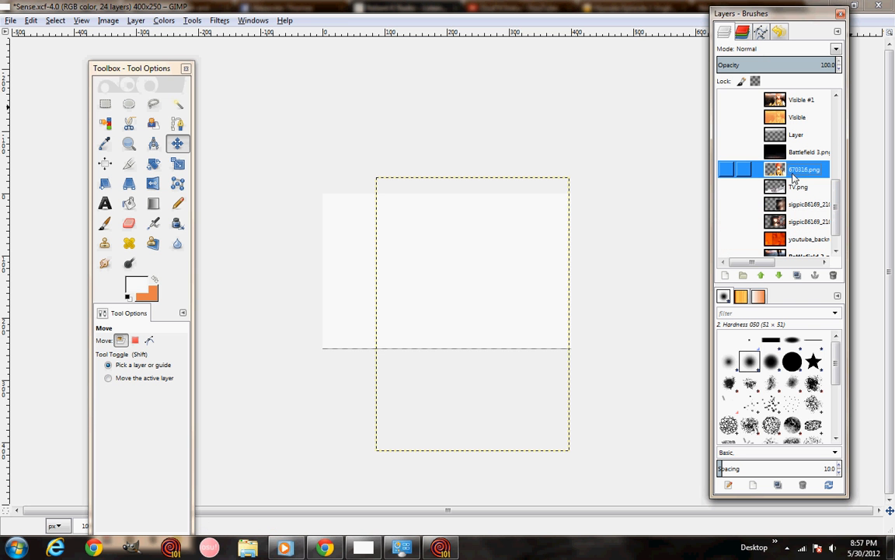
click(726, 169)
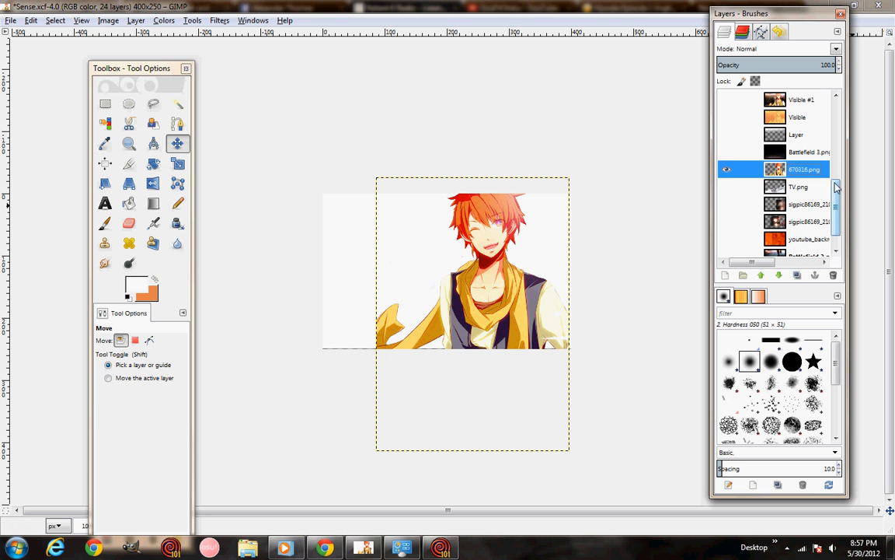
Step: Show the Battlefield 3.png layer directly above Background and make it the active layer
scroll(818, 241, down, 2)
click(793, 198)
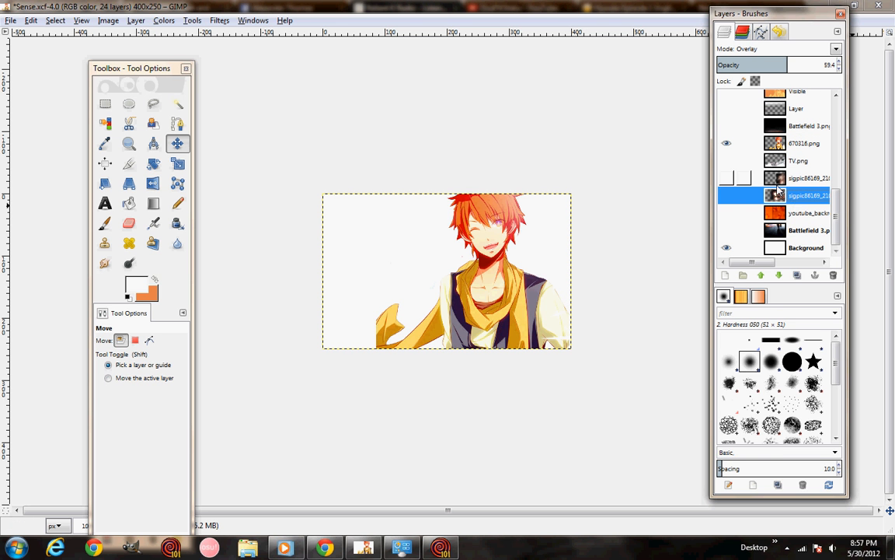
click(727, 229)
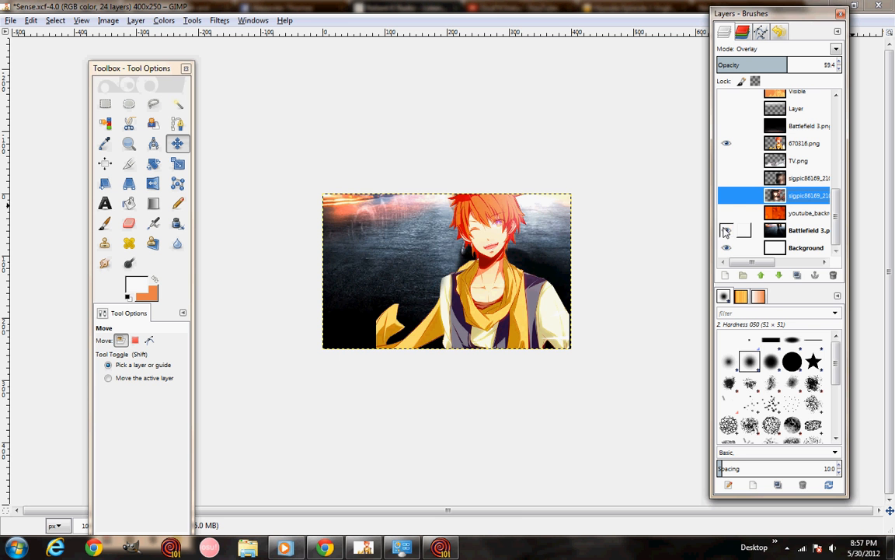
click(810, 230)
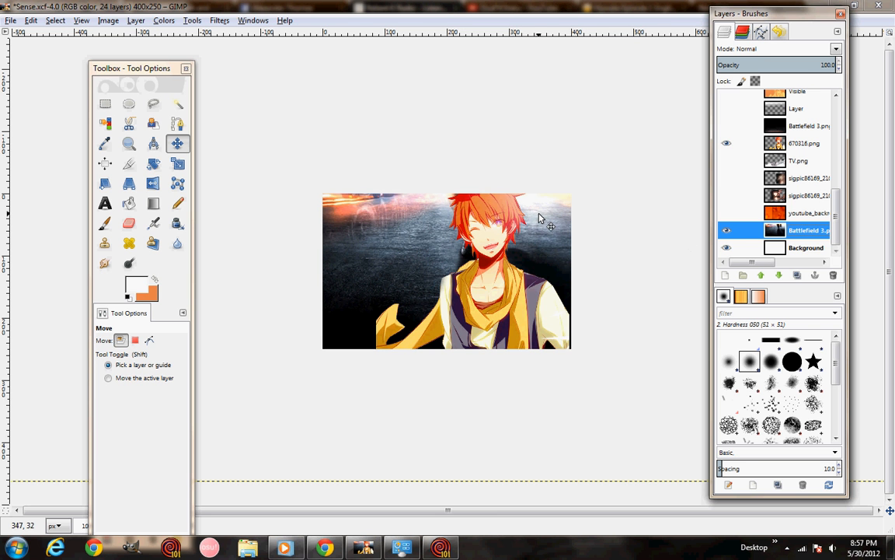
Step: Show the Battlefield 3.png layer above the character render and select the lower sigpic layer
click(727, 127)
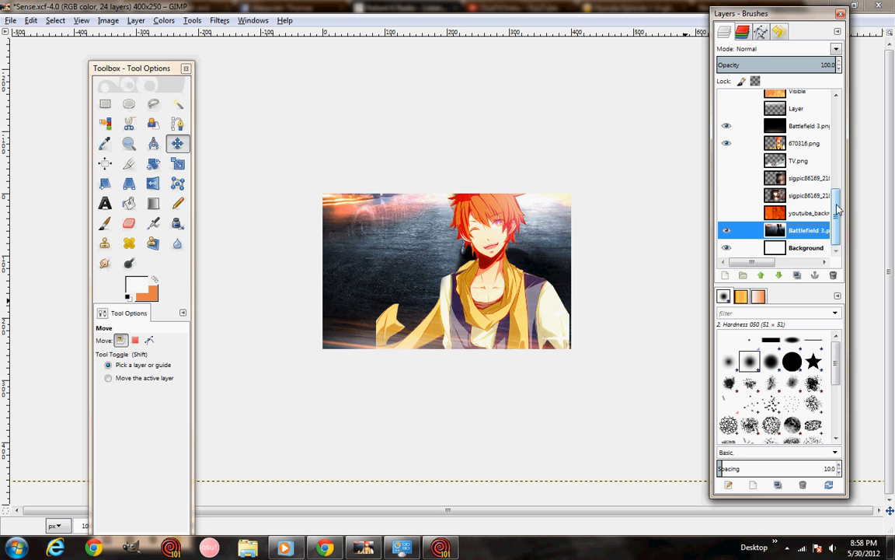
drag(839, 206, 839, 208)
click(812, 197)
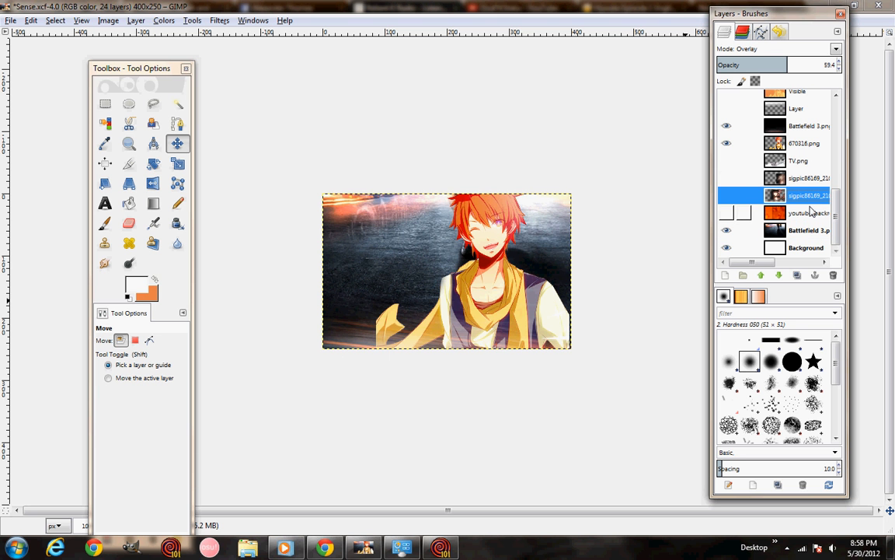
Step: Delete both sigpic layers and make the youtube background layer the active layer
click(832, 275)
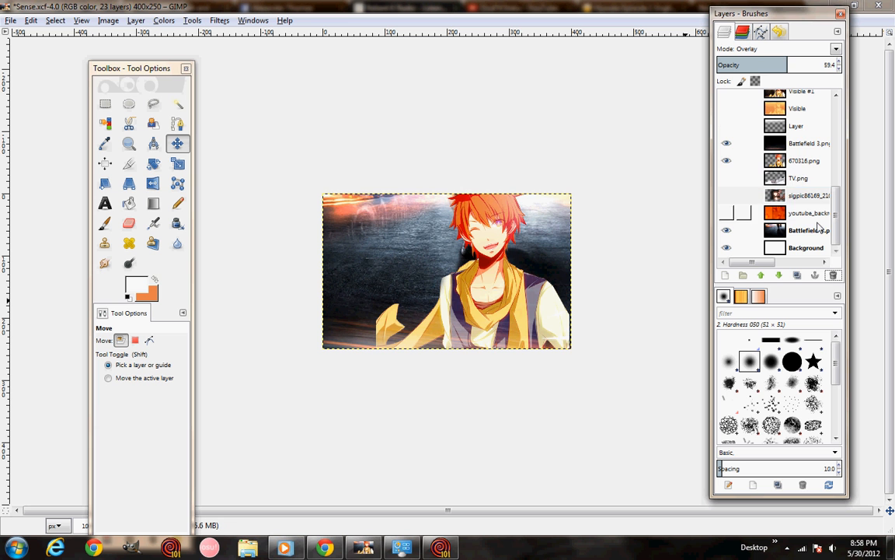
click(833, 275)
click(791, 213)
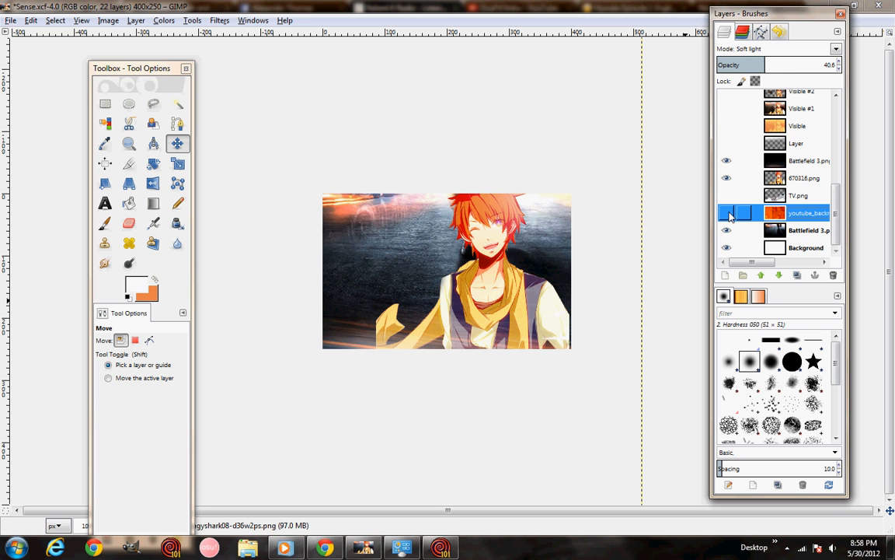
Step: Select the TV.png layer below the character render and make it visible
scroll(733, 214, up, 2)
scroll(738, 214, down, 2)
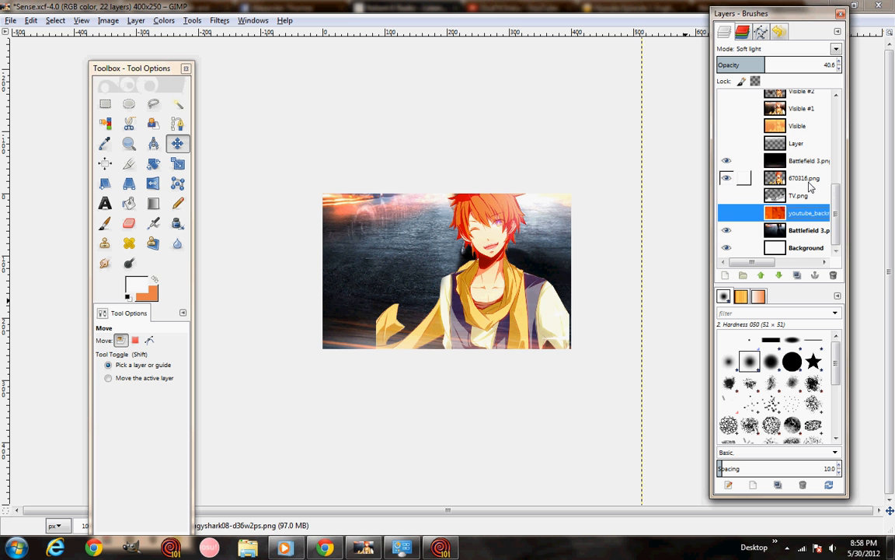
click(777, 196)
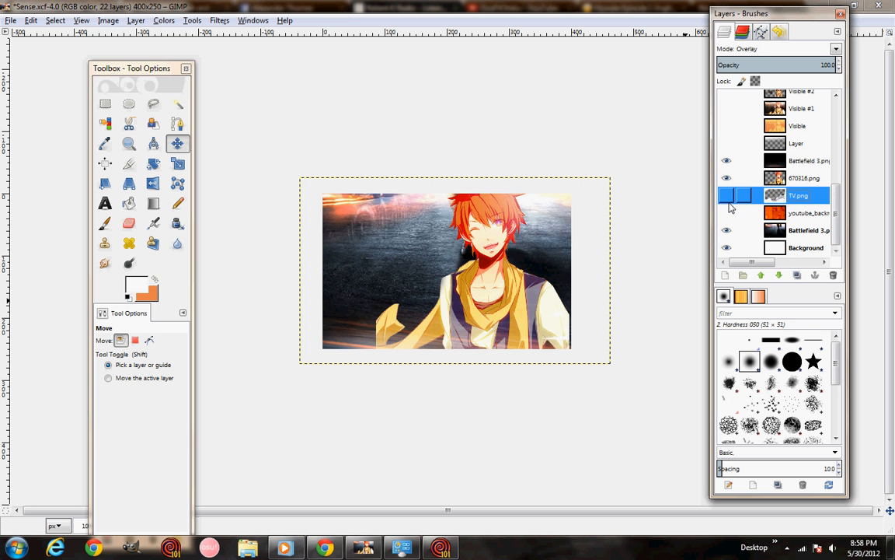
click(726, 196)
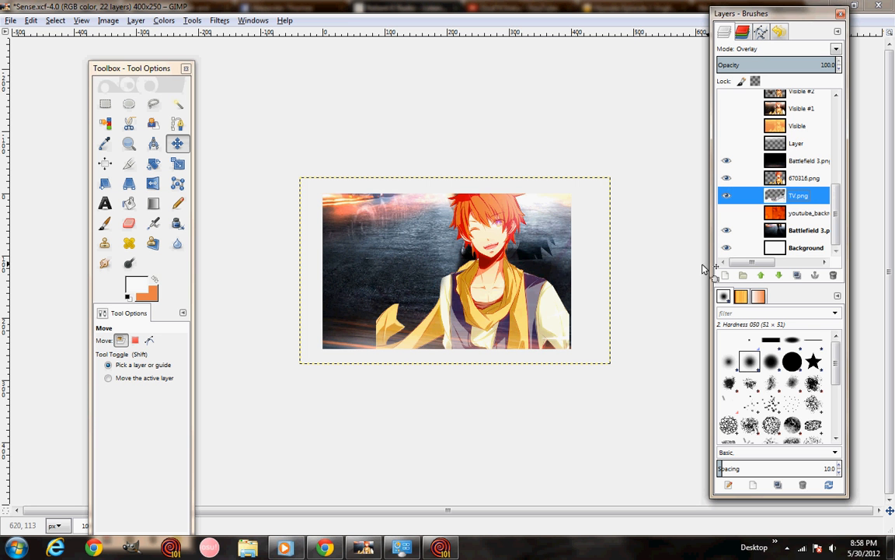
Step: Select the youtube background layer above the lower Battlefield 3.png layer and make it visible
click(796, 230)
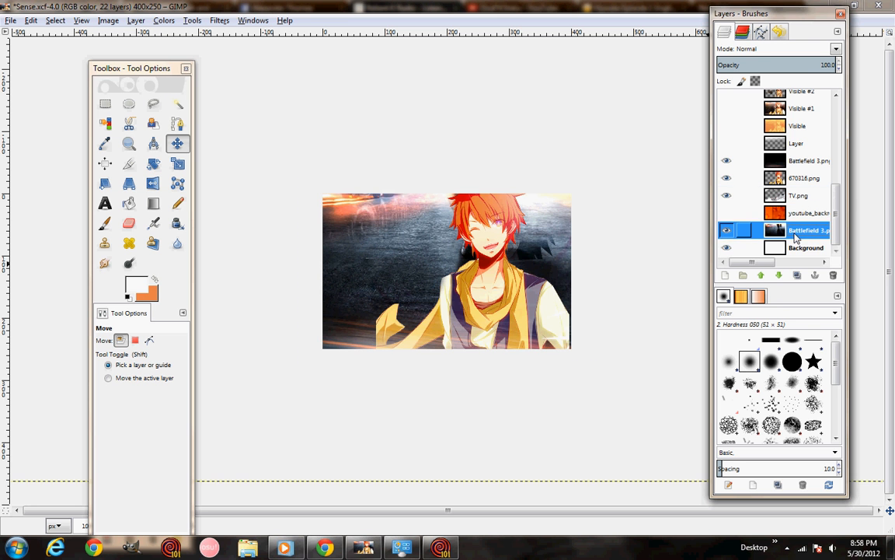
click(795, 248)
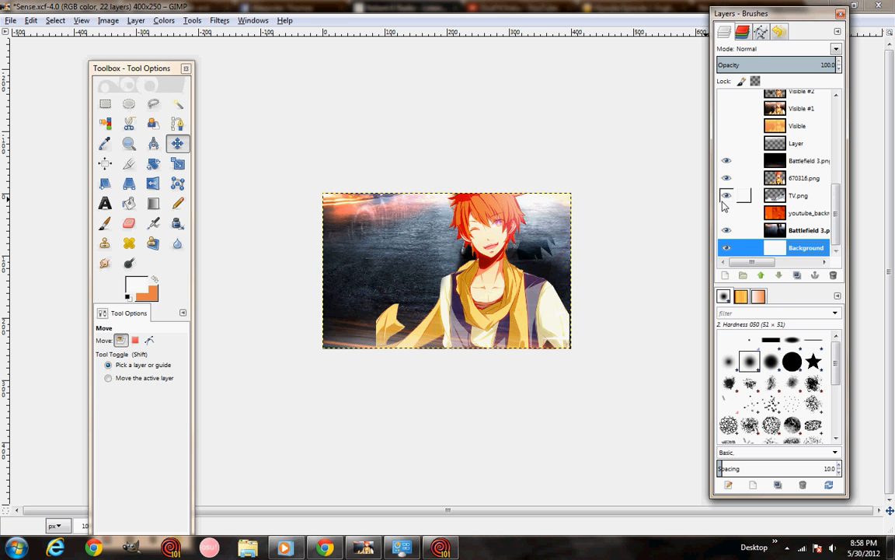
click(790, 198)
click(734, 214)
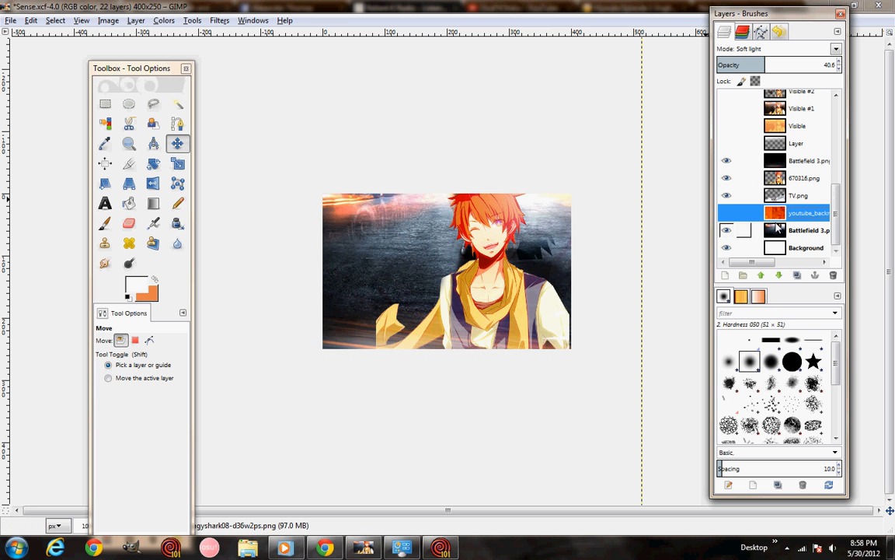
click(727, 214)
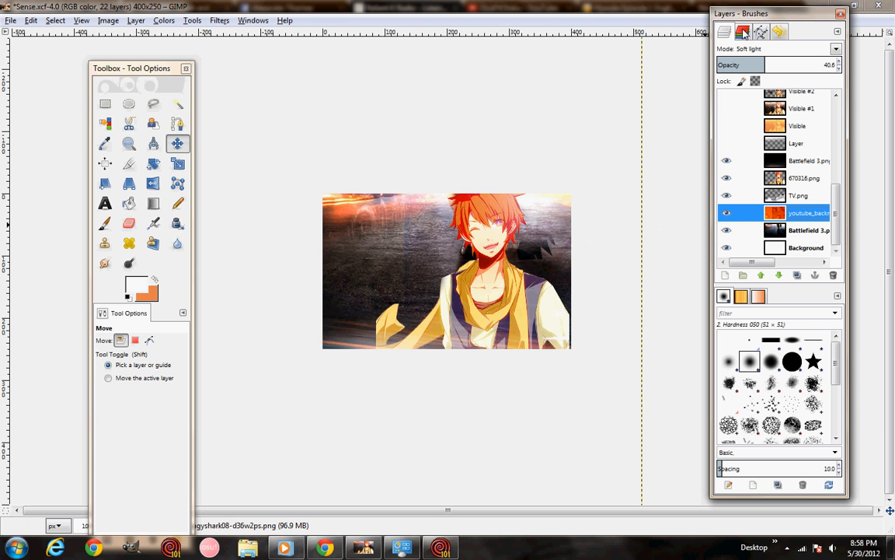
Step: Check the blend mode of the TV.png layer and the list of available modes
click(805, 199)
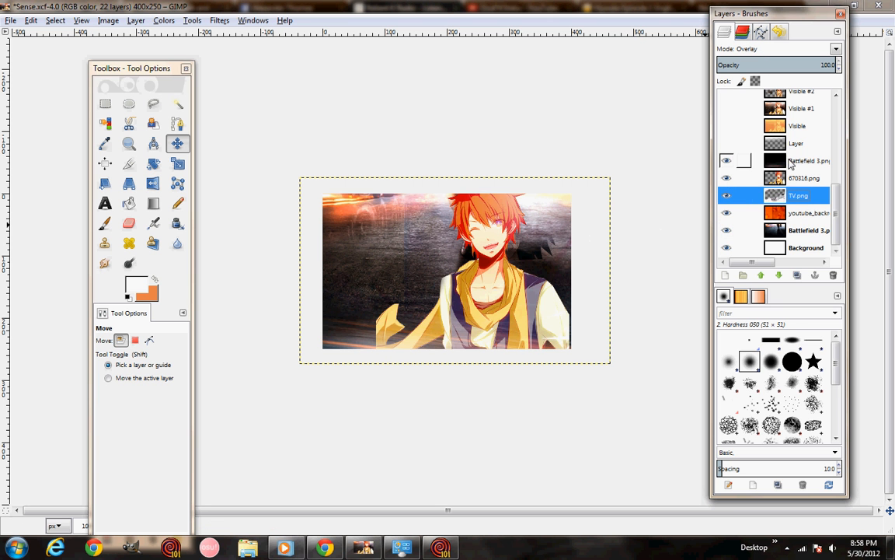
click(750, 48)
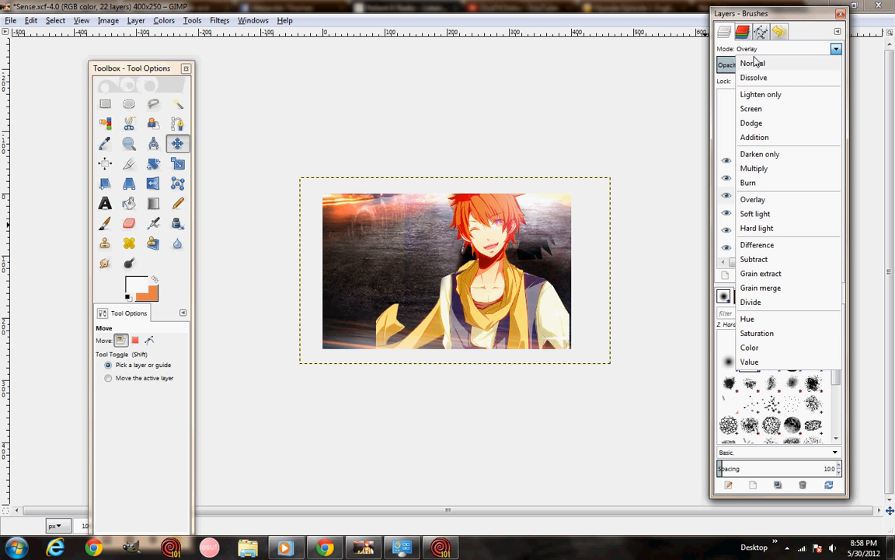
click(750, 50)
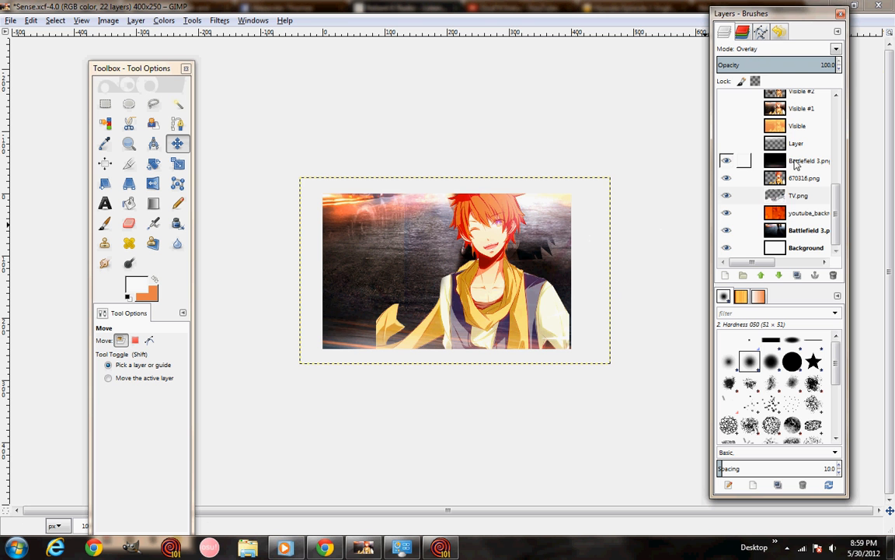
Step: Go up through the layer stack from the lower Battlefield 3.png layer and make the layer named Layer active
click(800, 229)
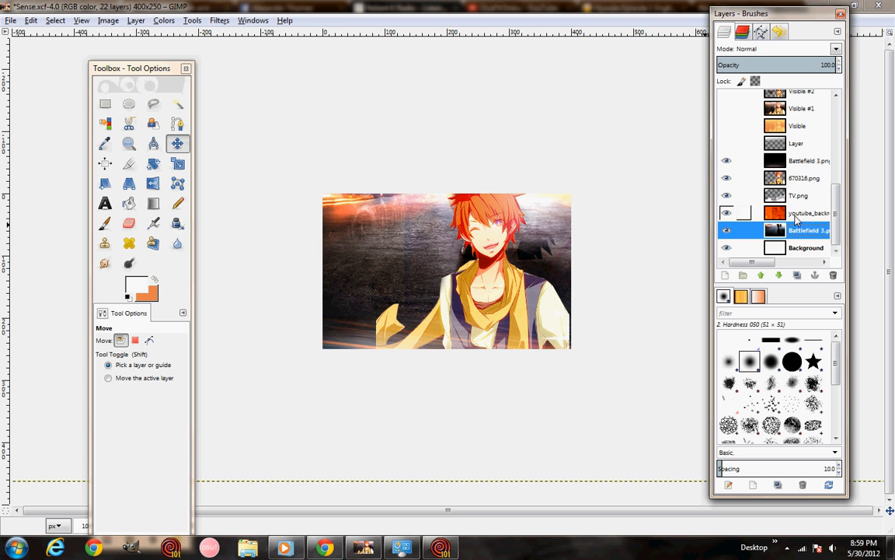
click(797, 212)
click(796, 195)
click(797, 161)
click(797, 146)
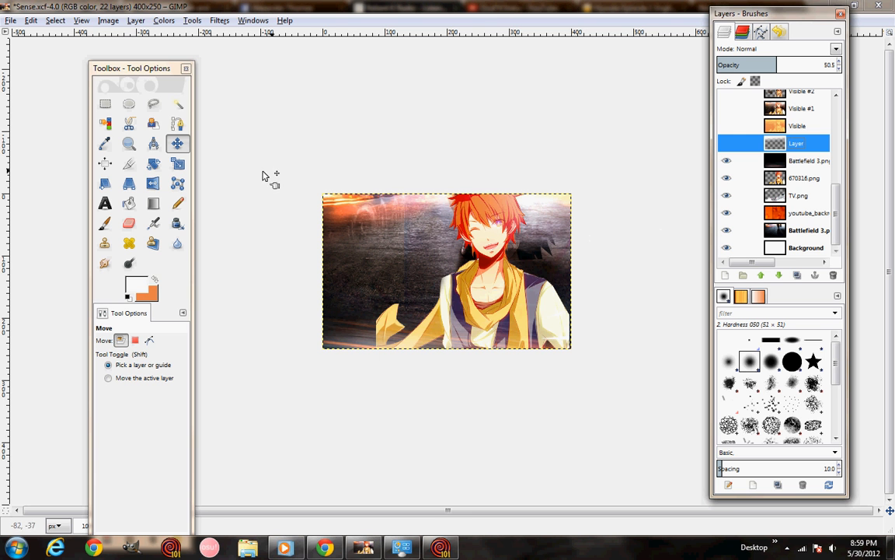
Step: Choose the Blend tool and set its gradient to foreground to transparent
click(141, 293)
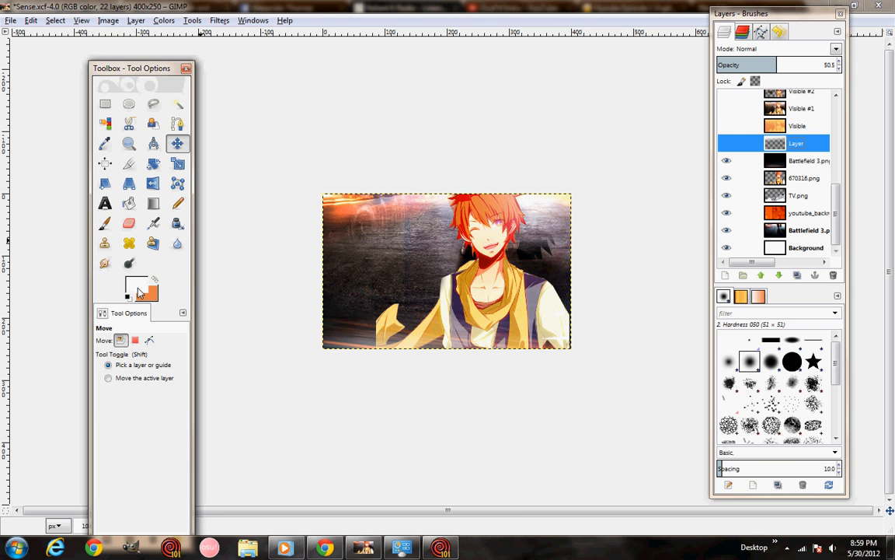
click(140, 293)
click(251, 246)
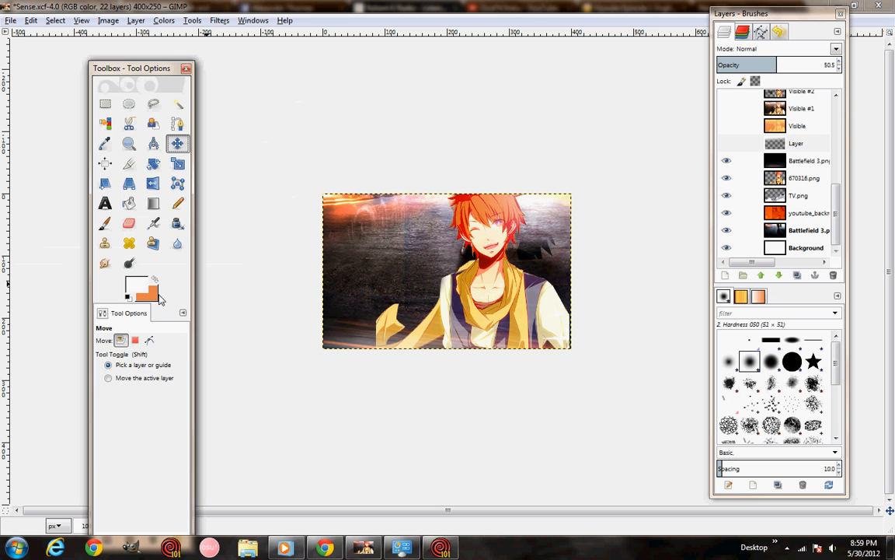
click(153, 203)
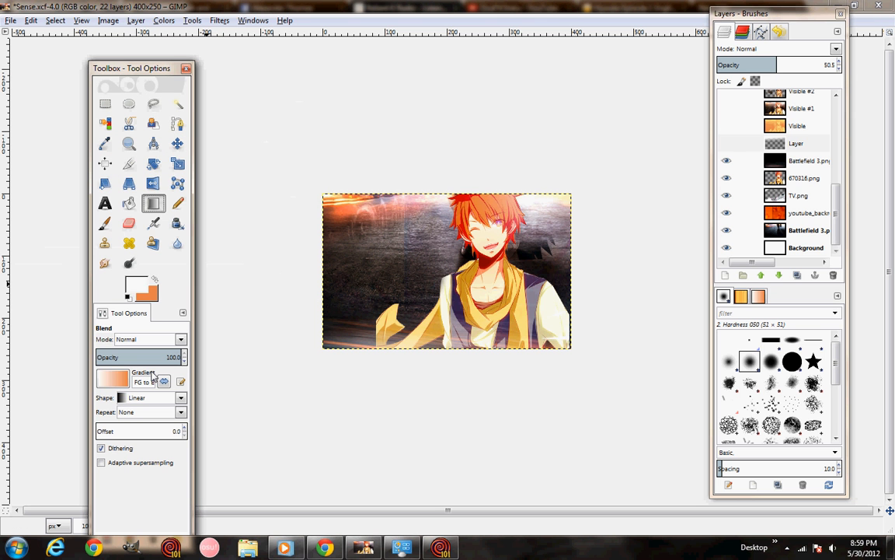
click(113, 379)
click(111, 289)
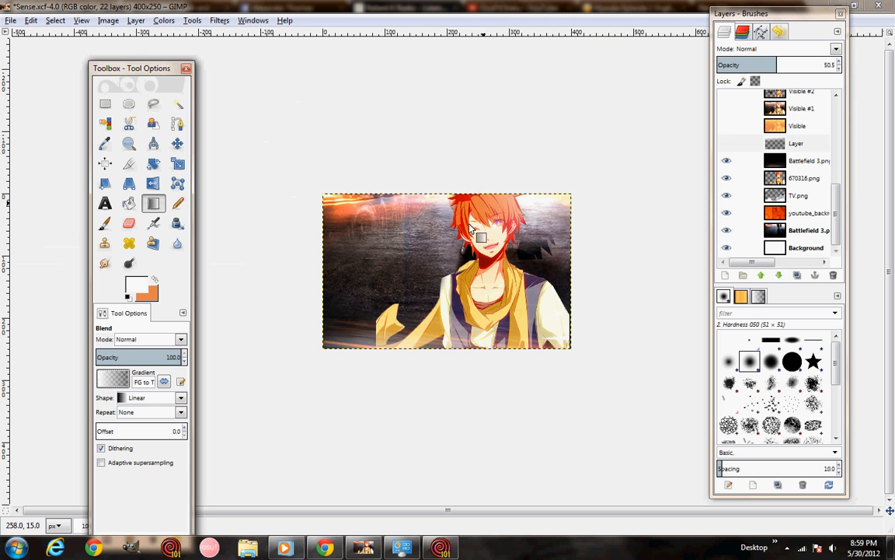
Step: Show the layer named Layer and the Visible layer directly above it
click(727, 143)
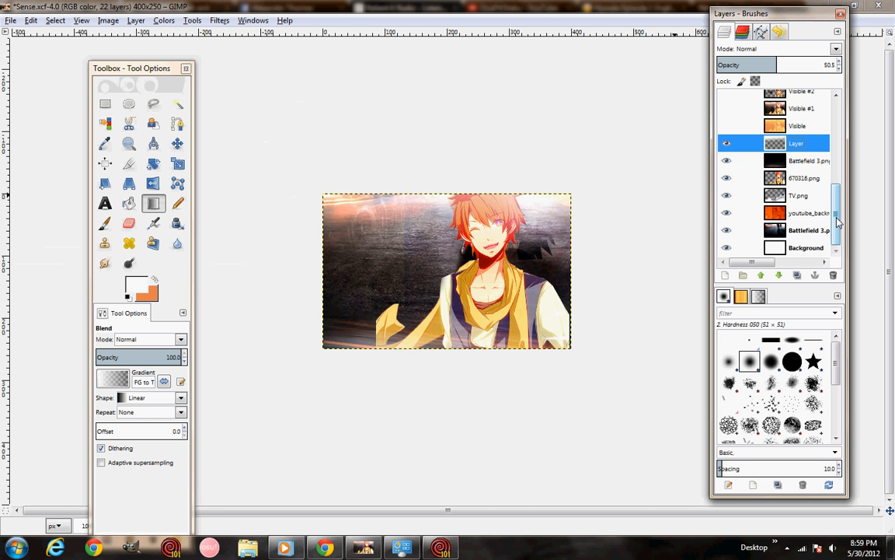
scroll(742, 202, up, 3)
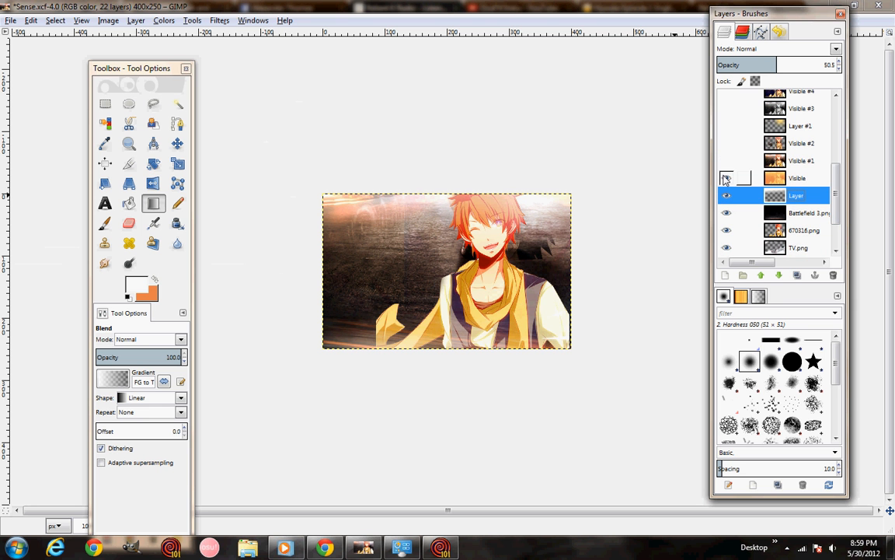
click(725, 179)
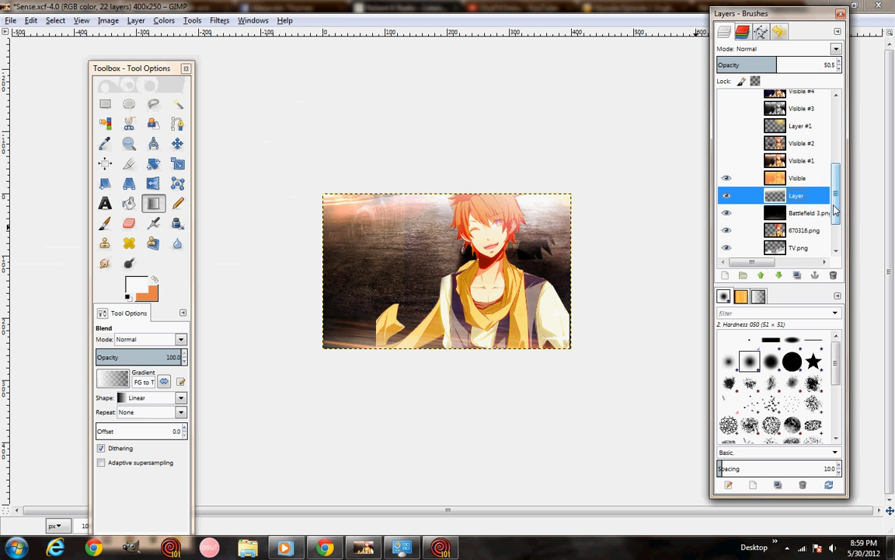
Step: Toggle the Visible #1 layer on and off repeatedly to compare its effect, leaving it shown
scroll(837, 193, up, 3)
click(726, 210)
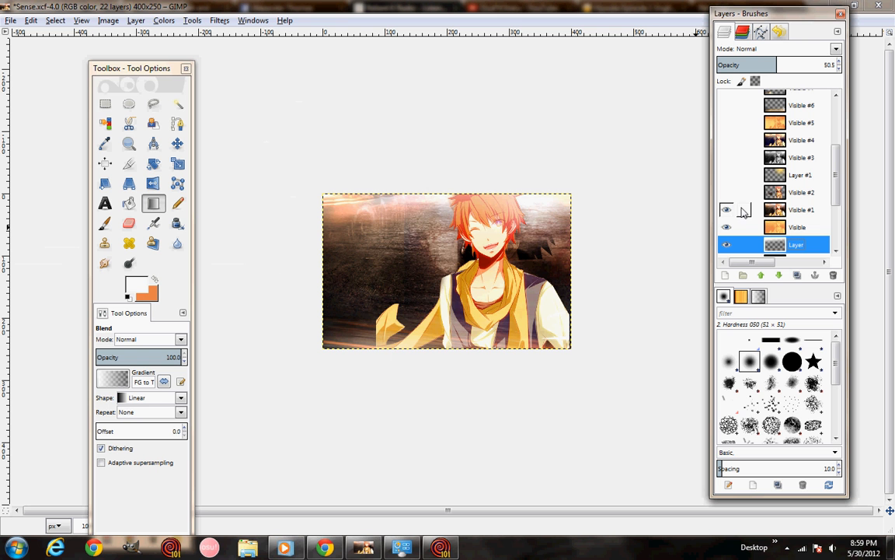
click(728, 211)
click(729, 211)
click(729, 211)
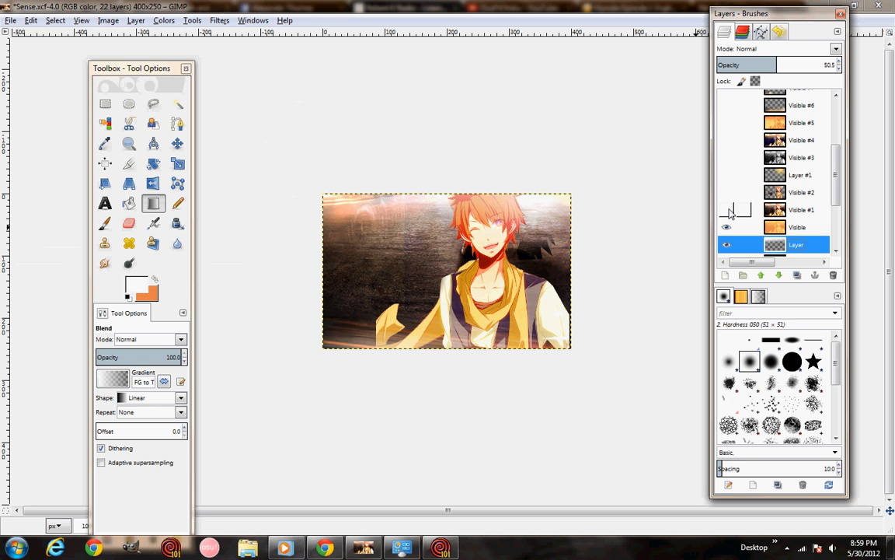
click(729, 211)
click(727, 210)
click(727, 209)
click(727, 210)
click(726, 210)
click(727, 210)
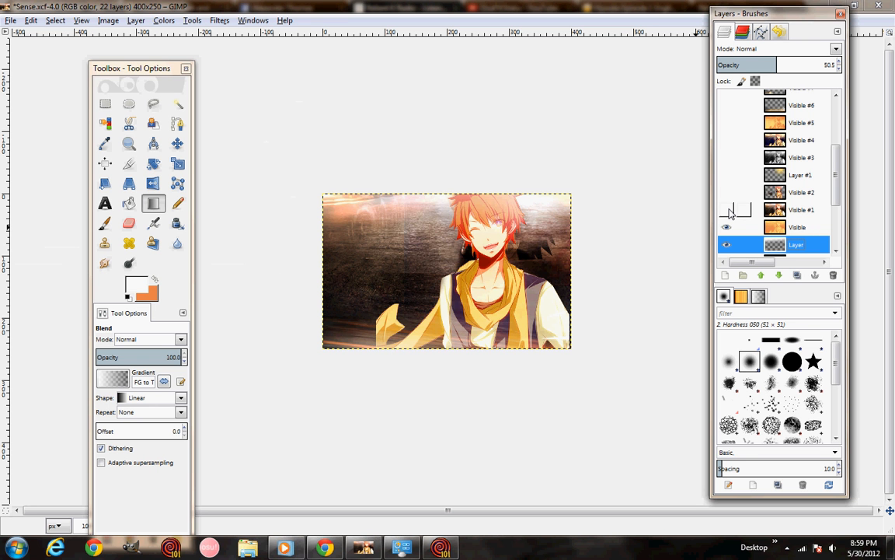
click(727, 210)
click(727, 210)
click(727, 210)
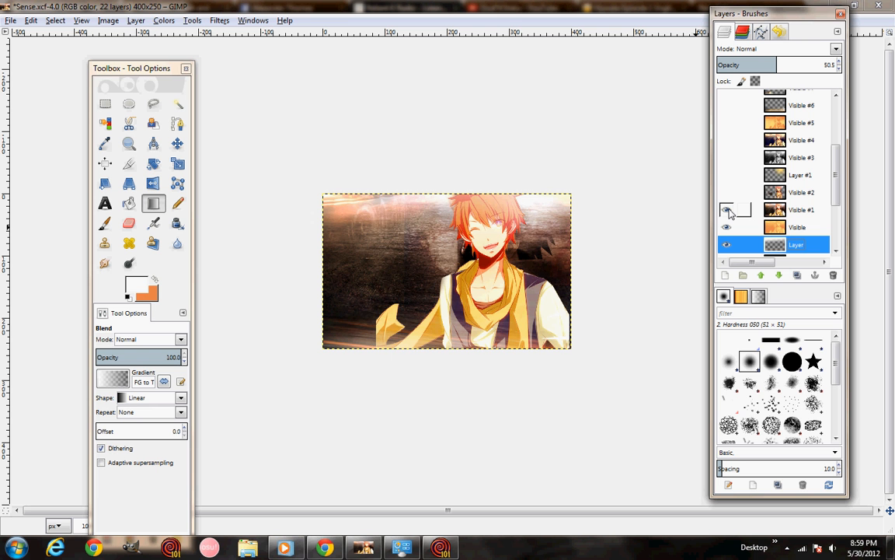
click(727, 210)
click(727, 210)
click(727, 210)
click(727, 210)
click(726, 210)
click(727, 210)
click(727, 210)
click(727, 210)
Step: Show the Visible #2 layer above Visible #1
click(727, 191)
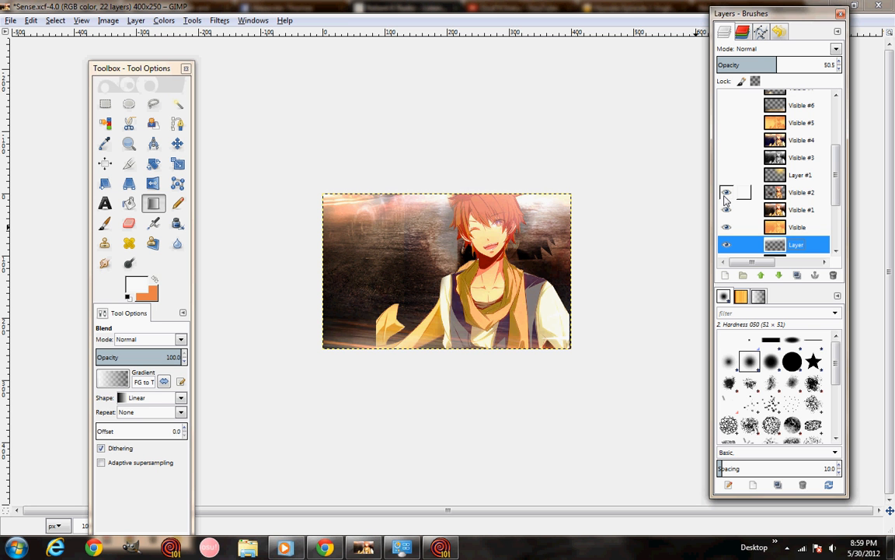
click(726, 201)
click(726, 200)
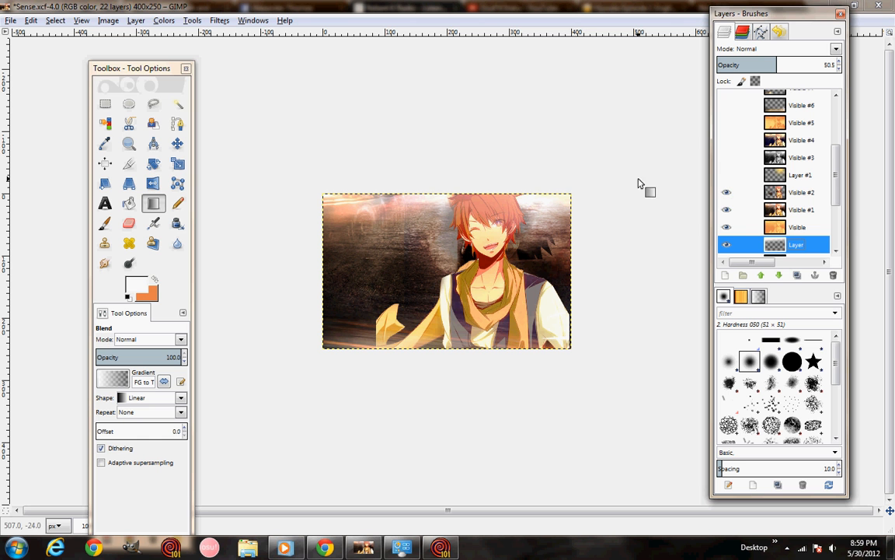
click(164, 20)
click(169, 79)
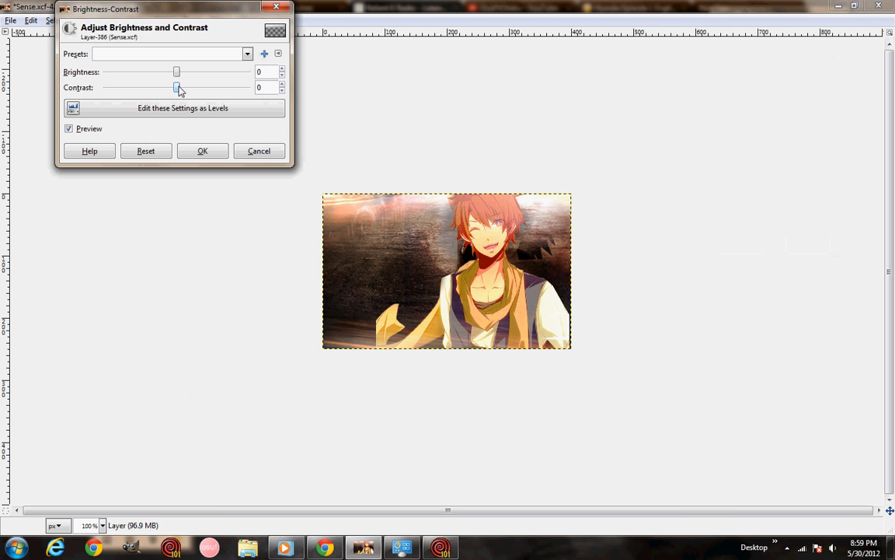
click(253, 152)
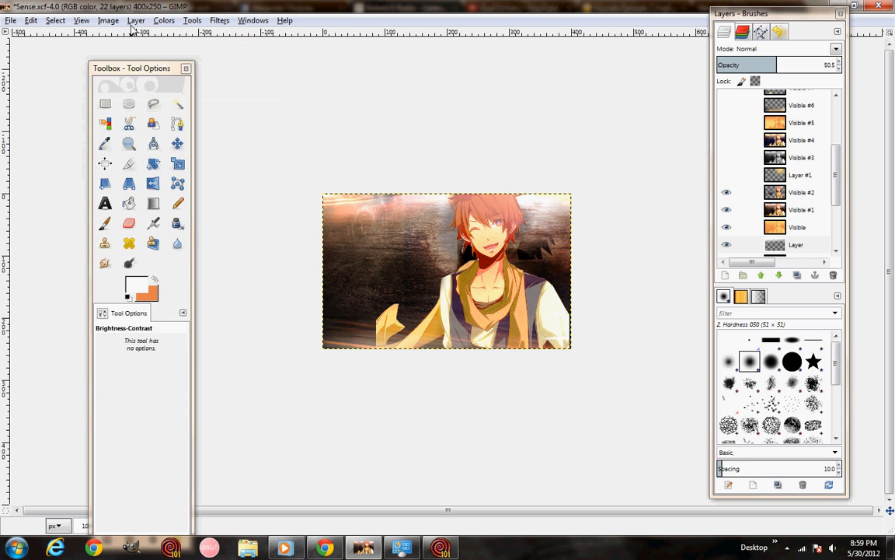
Step: Try lowering the upper part of the Value curve on the layer named Layer with Curves, then cancel
click(164, 20)
click(177, 115)
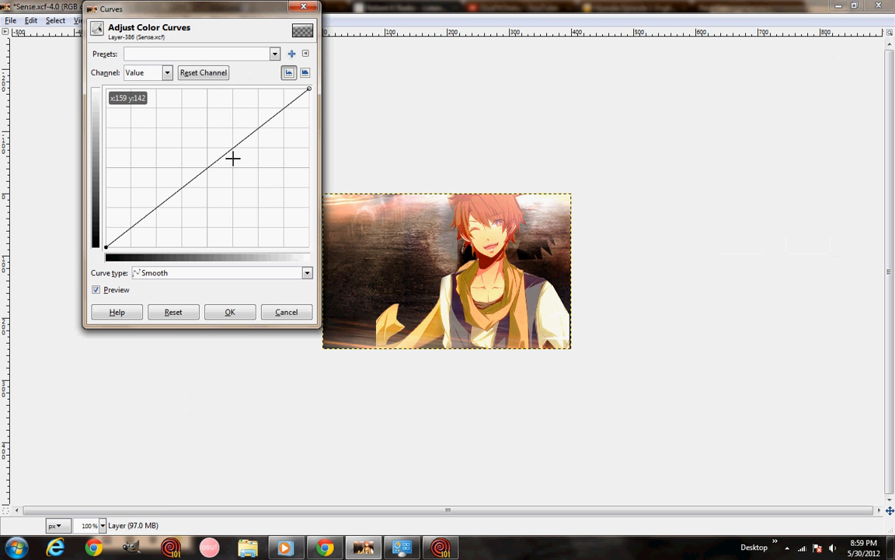
drag(255, 137, 295, 122)
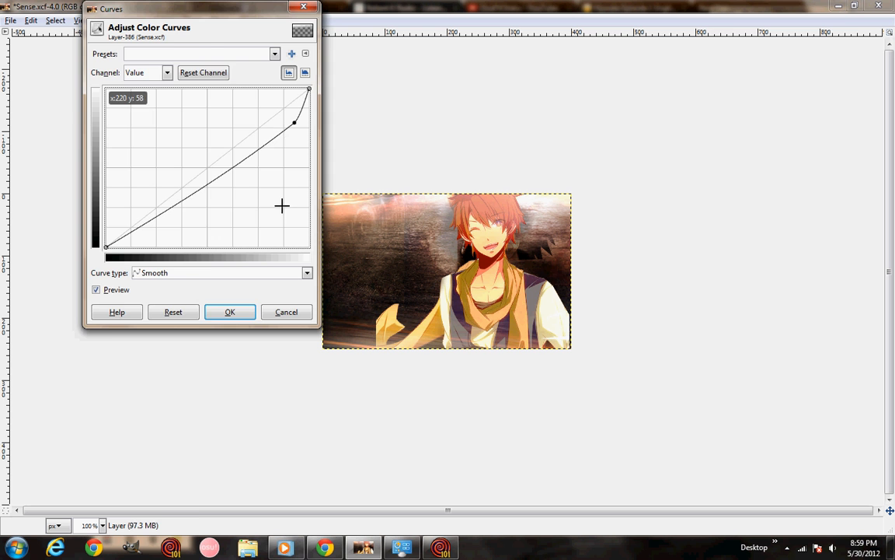
click(286, 311)
Step: Try posterizing the layer named Layer at 16 levels, then cancel
click(163, 20)
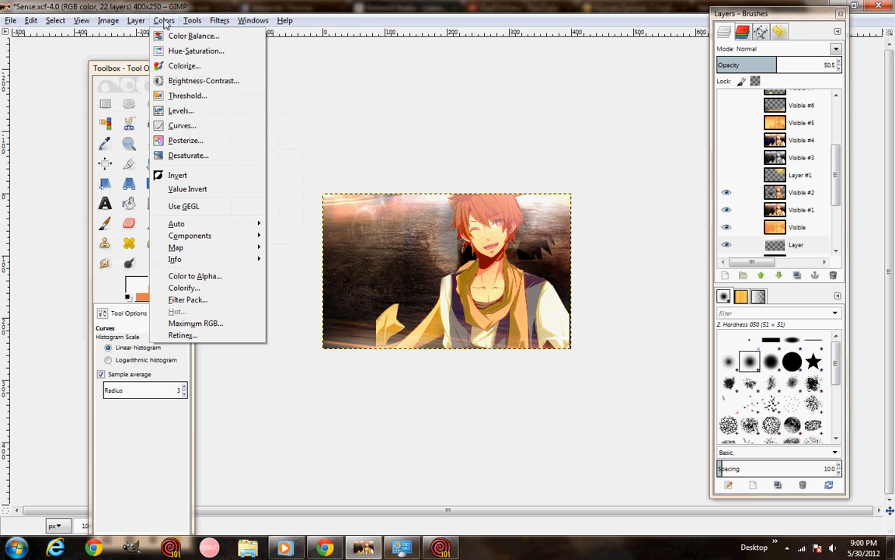
click(194, 139)
drag(159, 158, 204, 158)
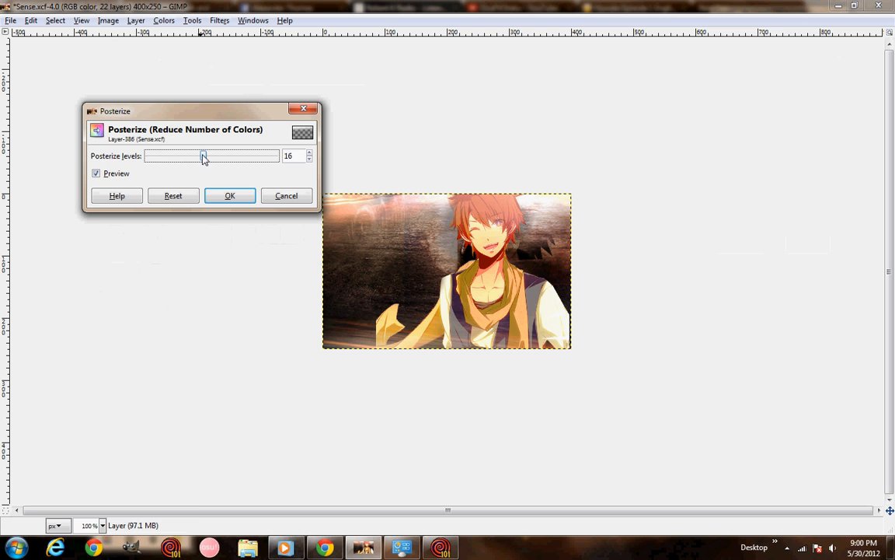
click(287, 196)
Step: Try posterizing the Visible #2 layer at 11 levels, then cancel
click(798, 192)
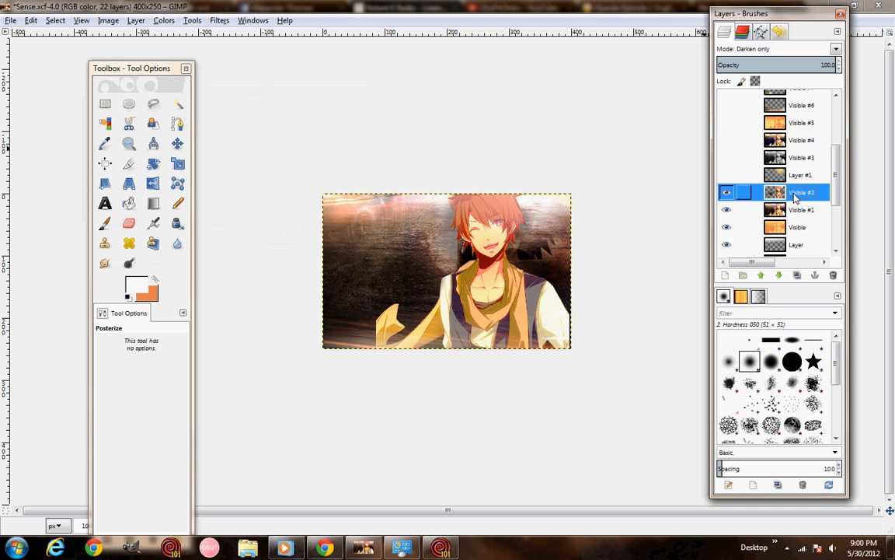
click(164, 20)
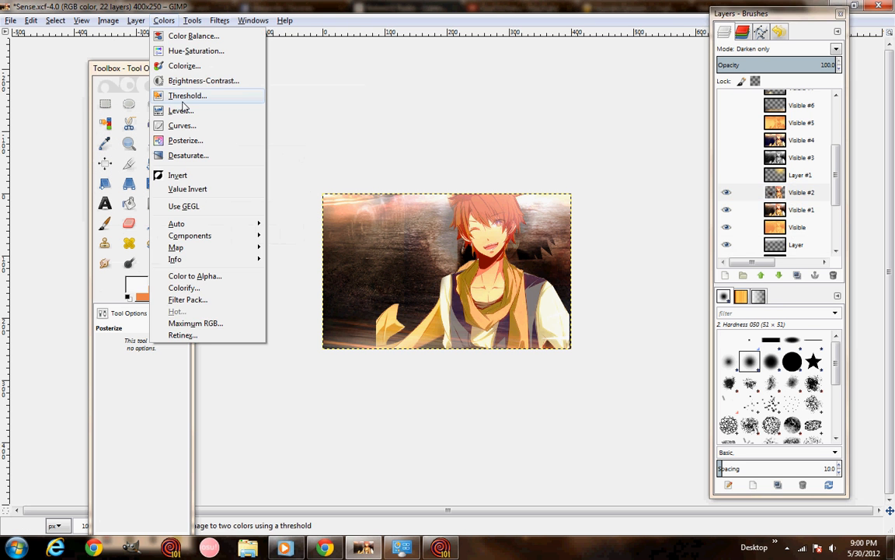
click(187, 140)
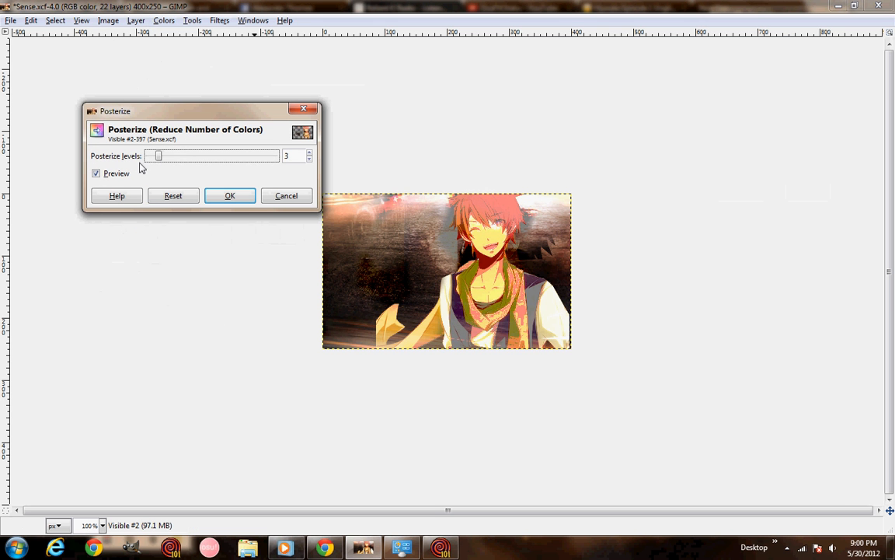
drag(166, 159, 193, 166)
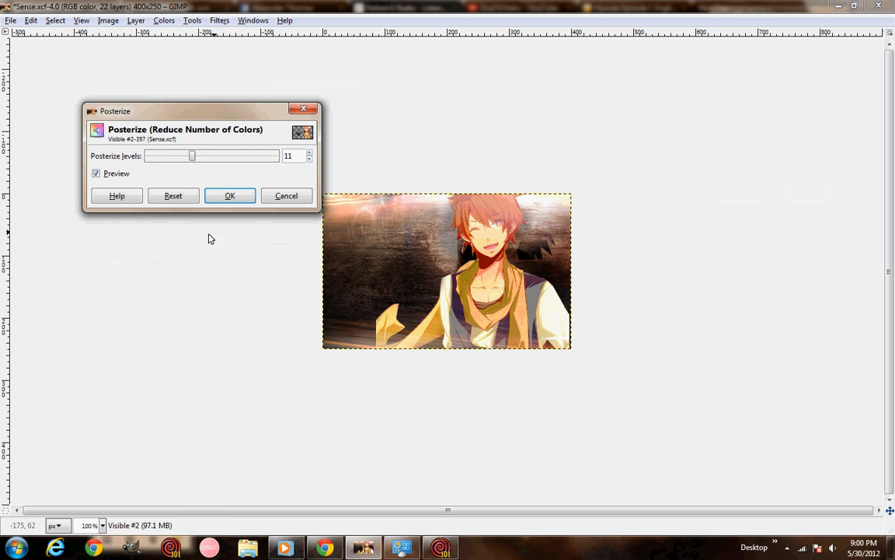
click(283, 199)
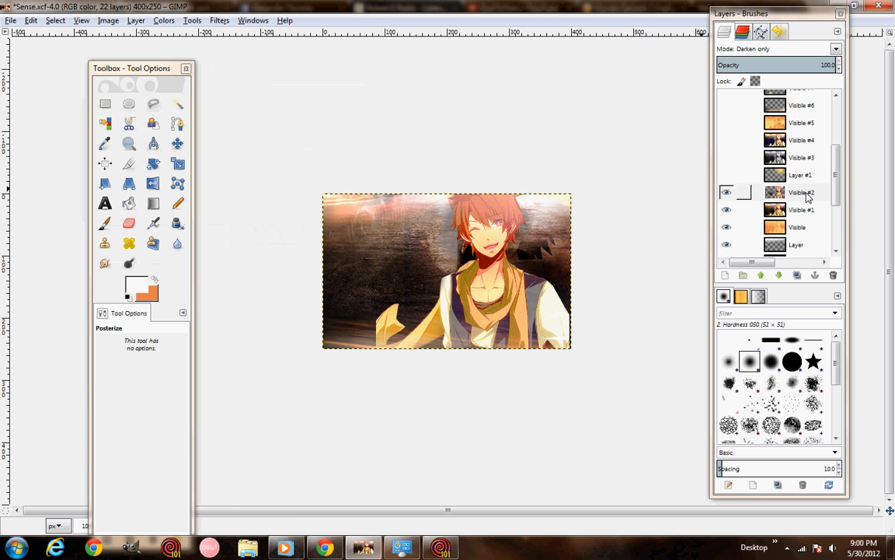
click(792, 196)
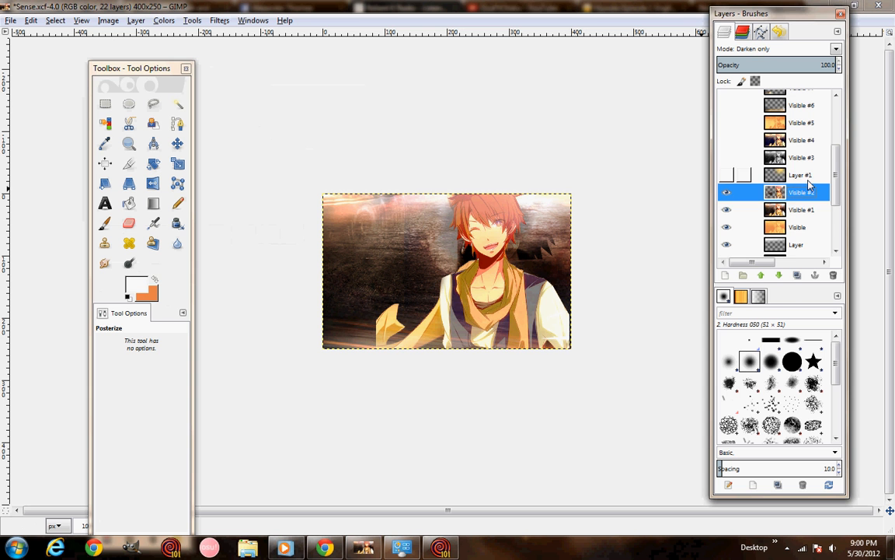
click(805, 175)
click(792, 192)
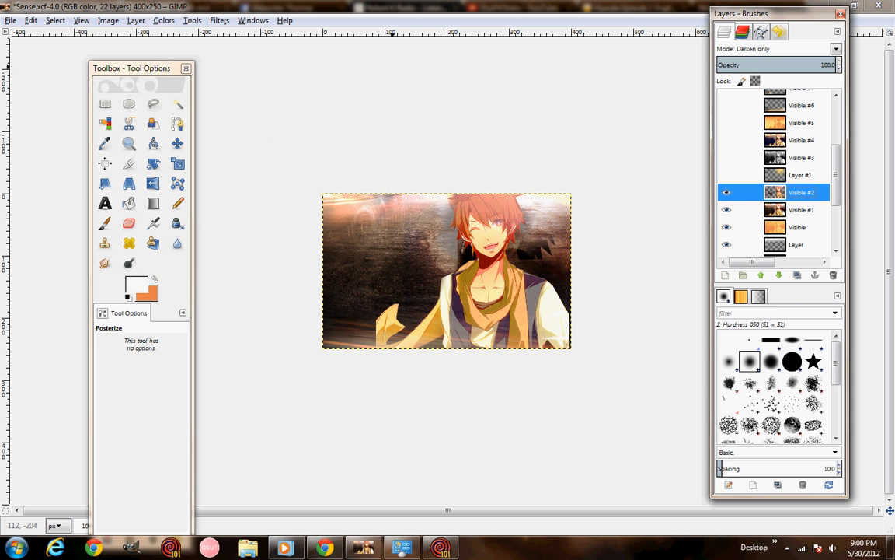
click(34, 21)
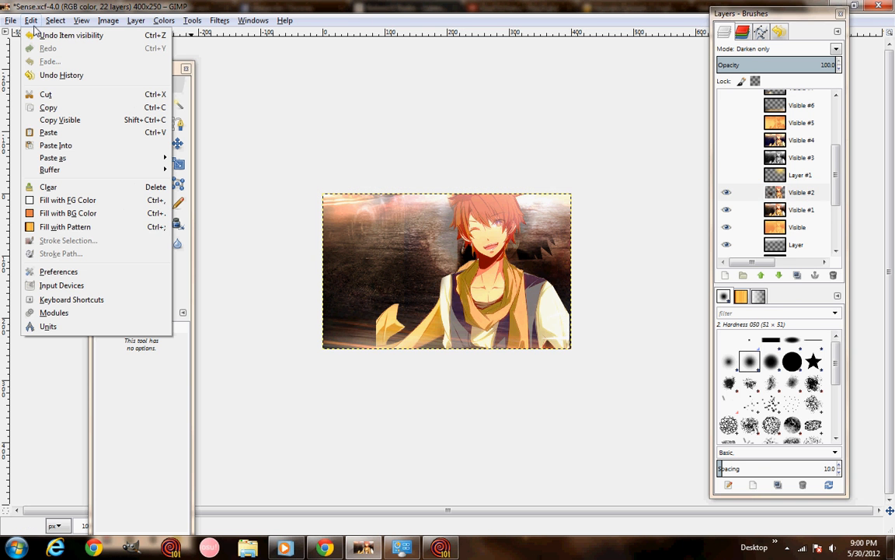
click(766, 178)
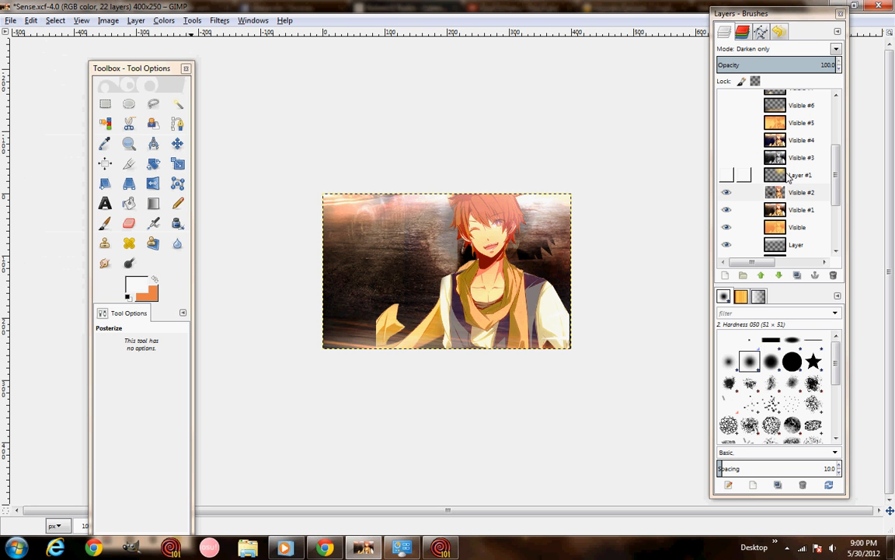
Step: Show the layers Layer #1, Visible #3 and Visible #4 one after another, working upward through the stack
click(788, 177)
click(727, 175)
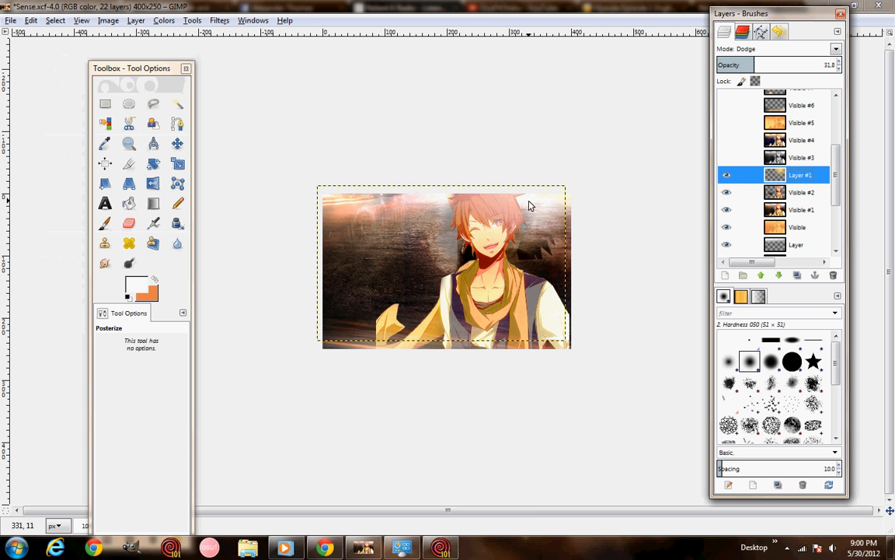
click(805, 162)
scroll(805, 165, up, 2)
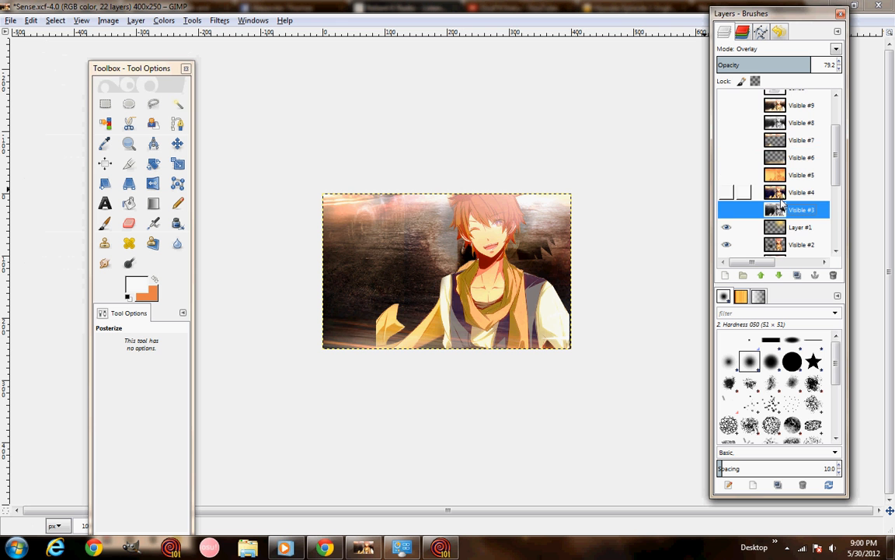
click(726, 209)
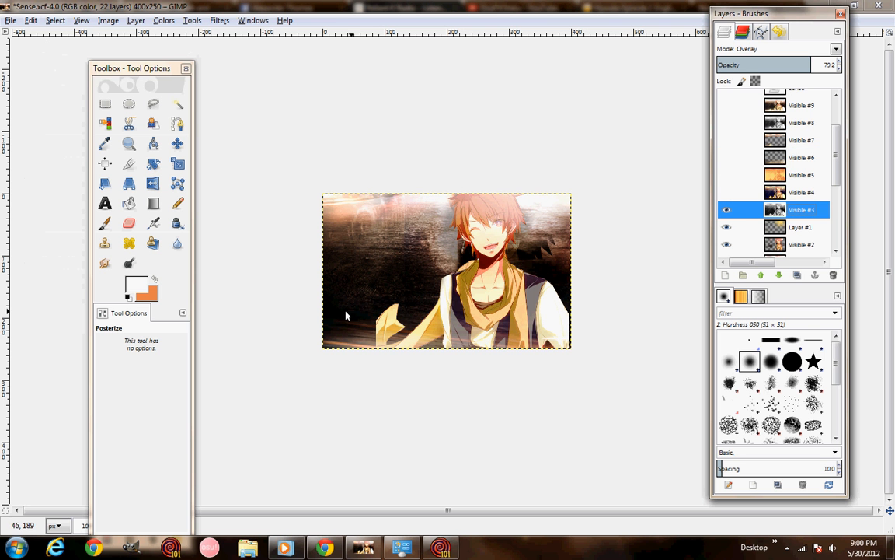
click(794, 199)
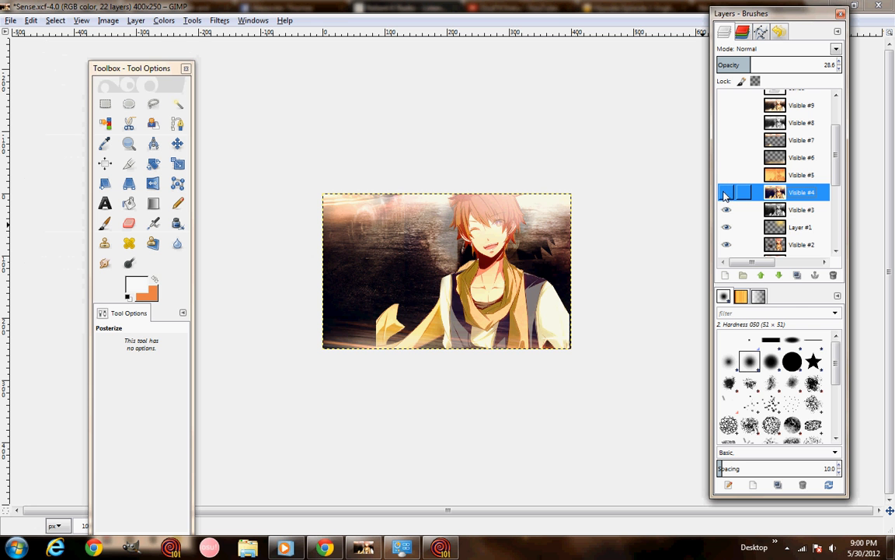
Step: Try raising the lower end and lowering the upper end of the Blue curve on the Visible #4 layer with Curves, then cancel
click(163, 21)
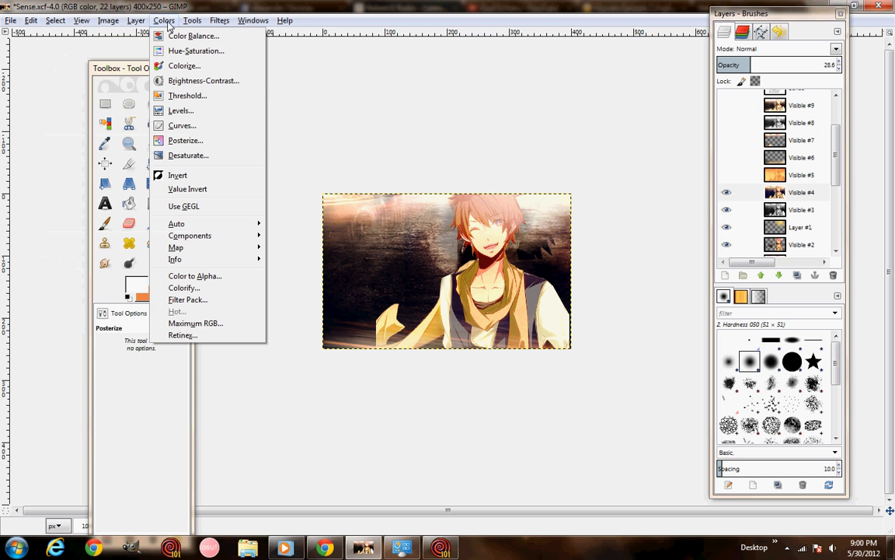
click(182, 125)
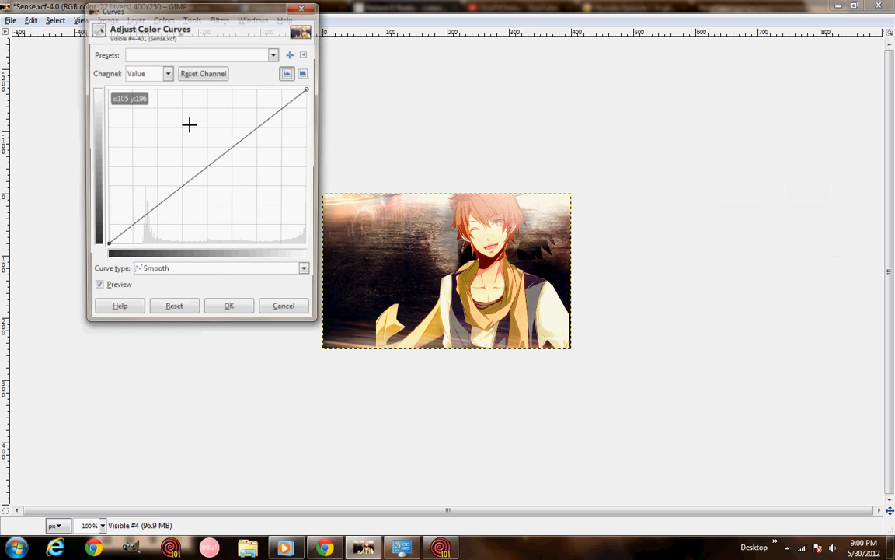
click(144, 73)
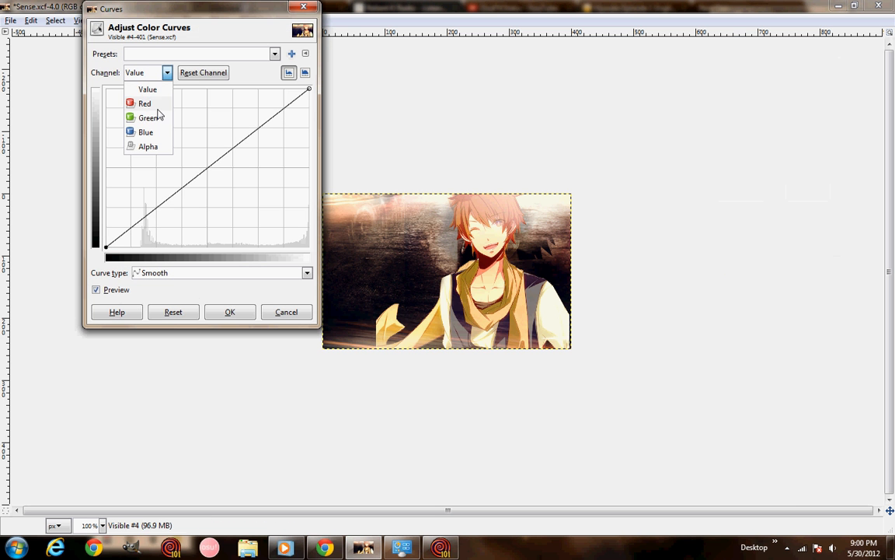
click(147, 132)
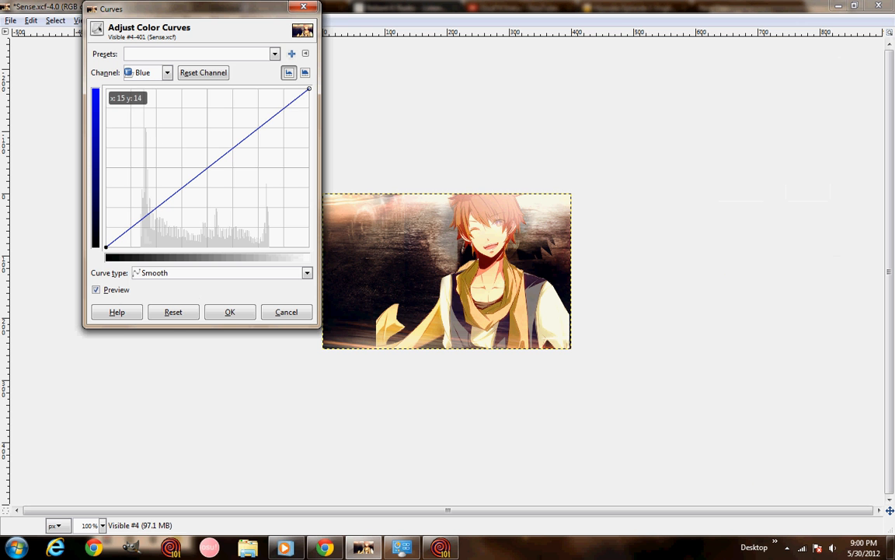
drag(106, 246, 98, 217)
drag(308, 89, 308, 110)
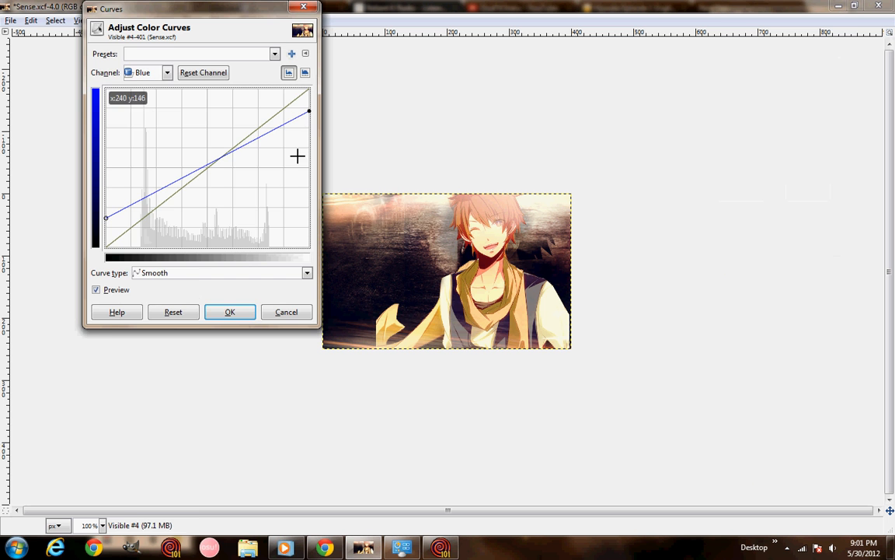
click(289, 312)
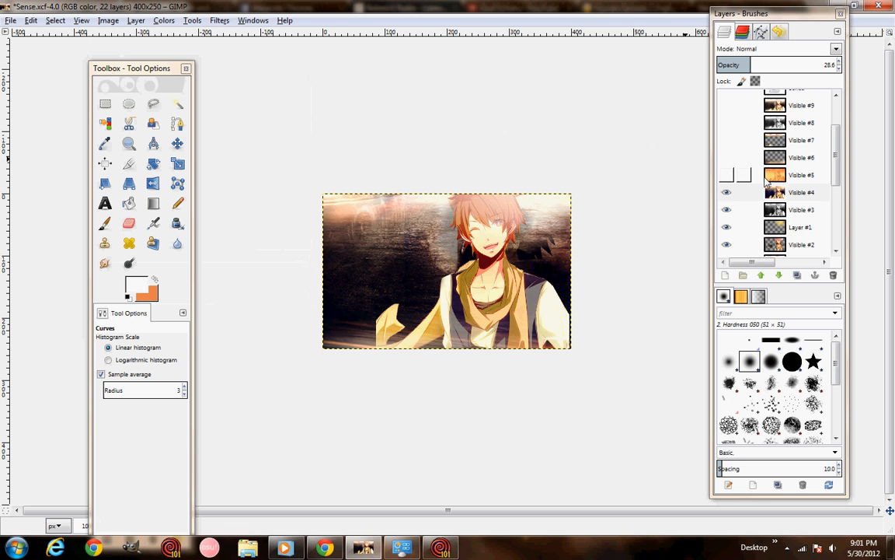
Step: Show the Visible #5 layer above Visible #4
click(805, 175)
click(727, 175)
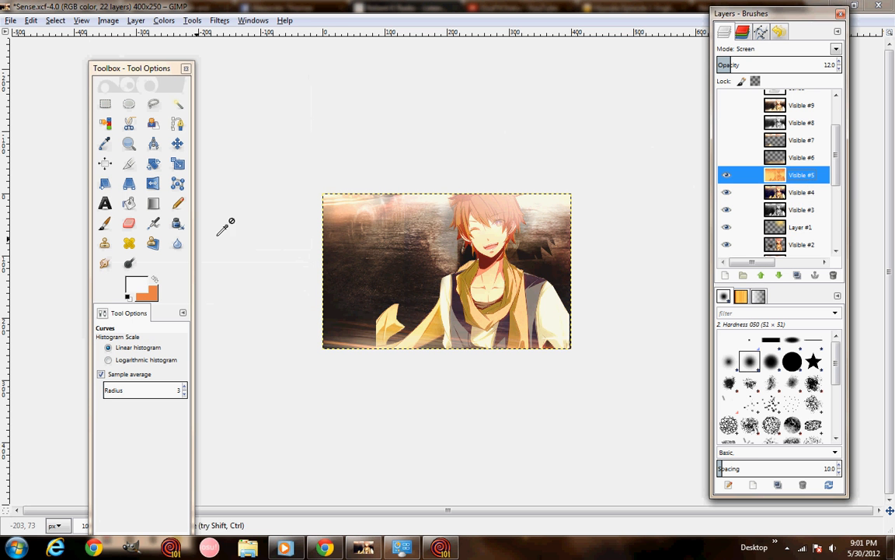
Step: Set the foreground color to the saved light yellow after trying orange ec854d, then swap foreground and background colors and swap them back
click(148, 290)
click(191, 223)
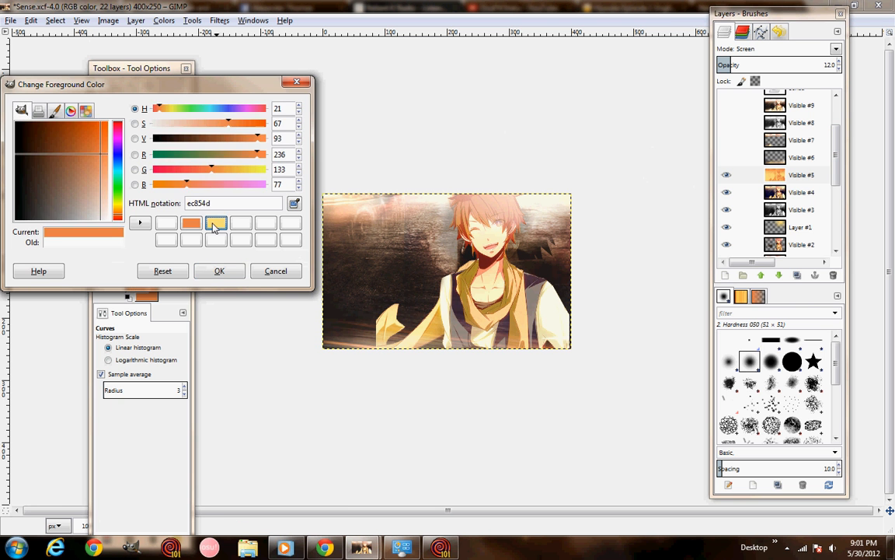
click(216, 223)
click(219, 271)
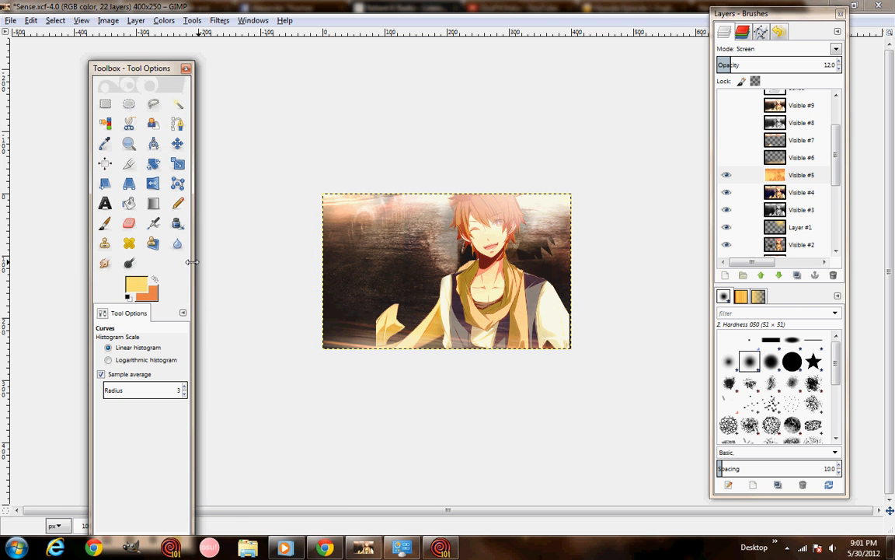
click(155, 281)
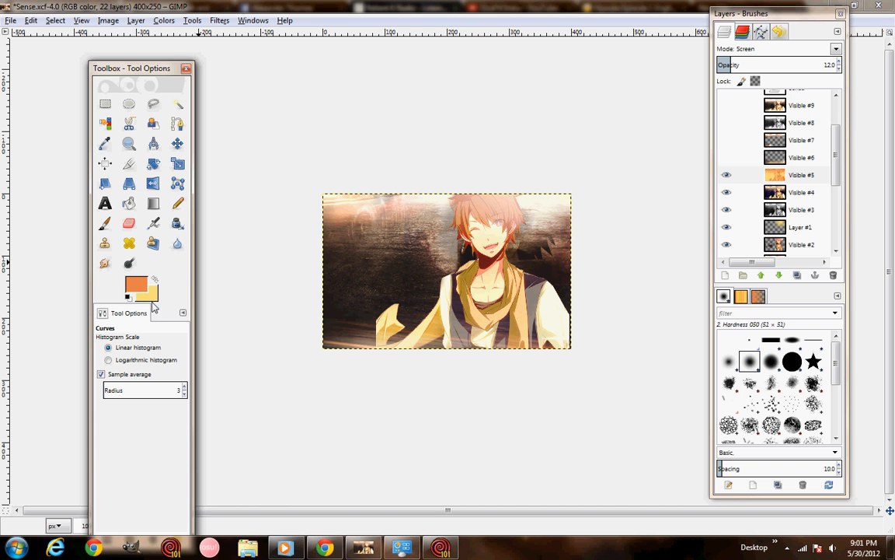
click(155, 281)
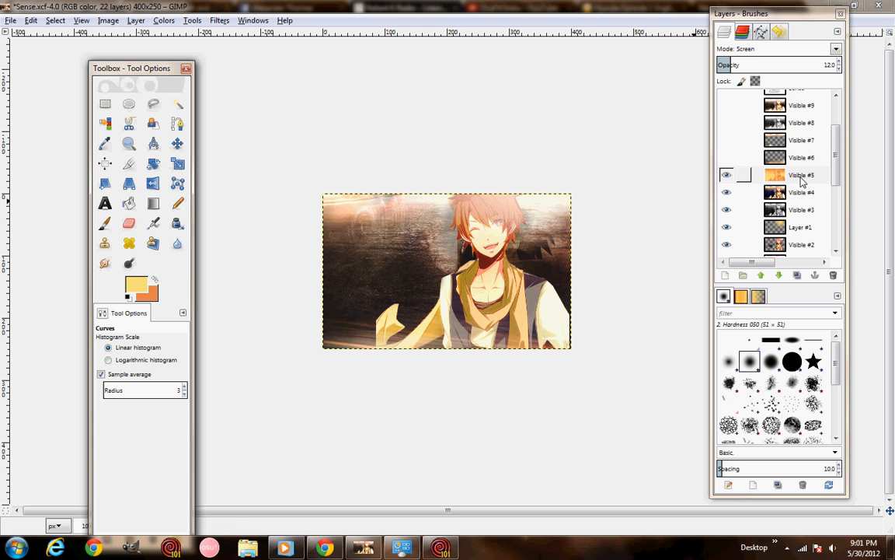
Step: Show the Visible #6 layer above Visible #5
click(745, 160)
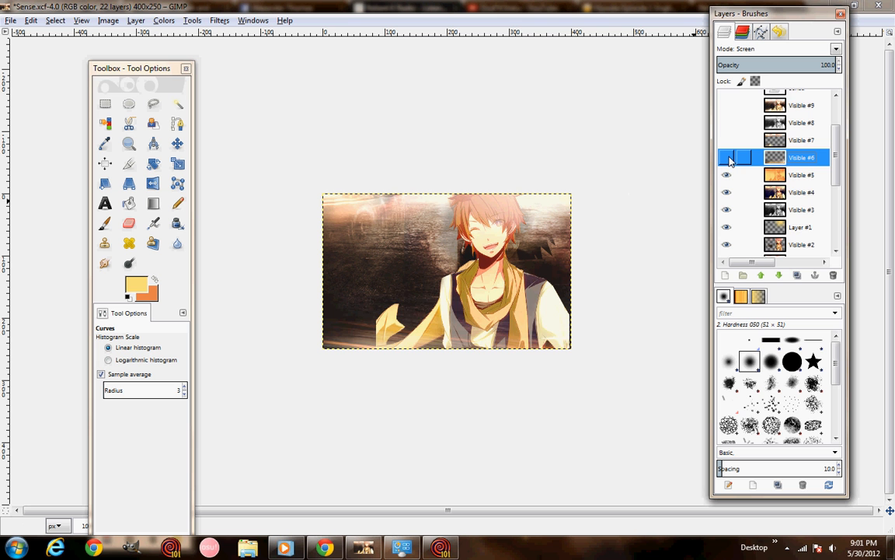
click(728, 158)
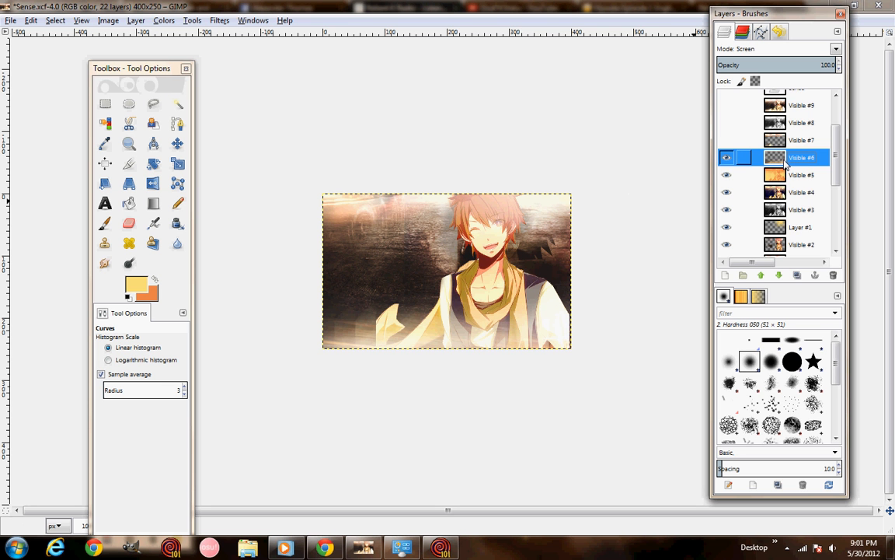
key(Tab)
key(Tab)
click(136, 21)
click(134, 22)
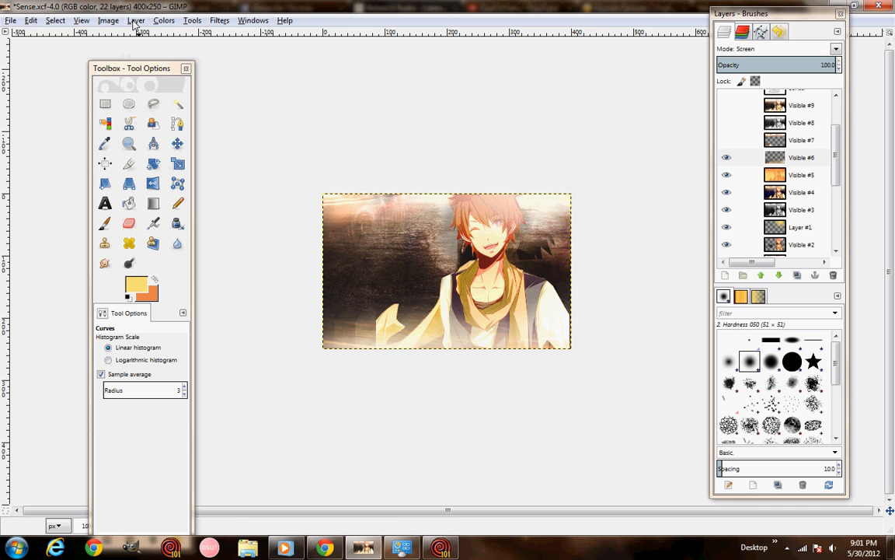
click(217, 21)
click(134, 21)
click(812, 159)
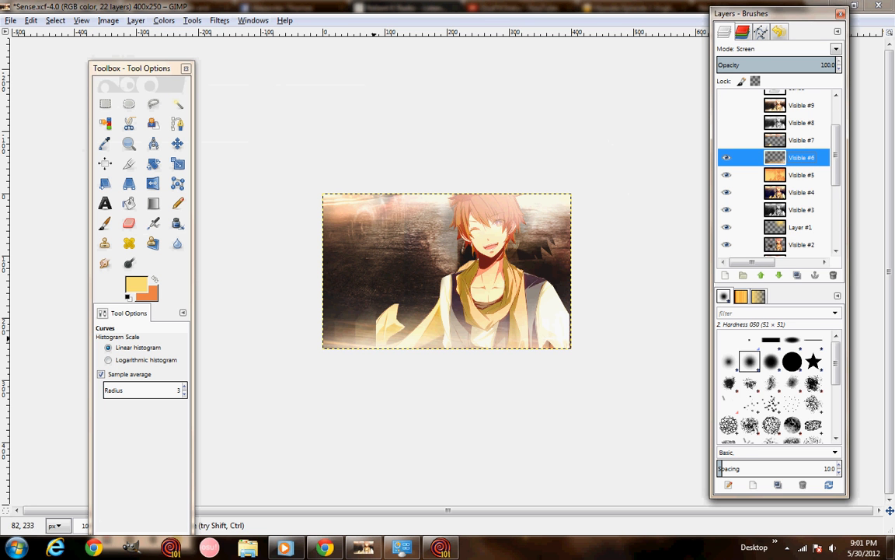
Step: Show the Visible #7 and Visible #8 layers above Visible #6
click(788, 142)
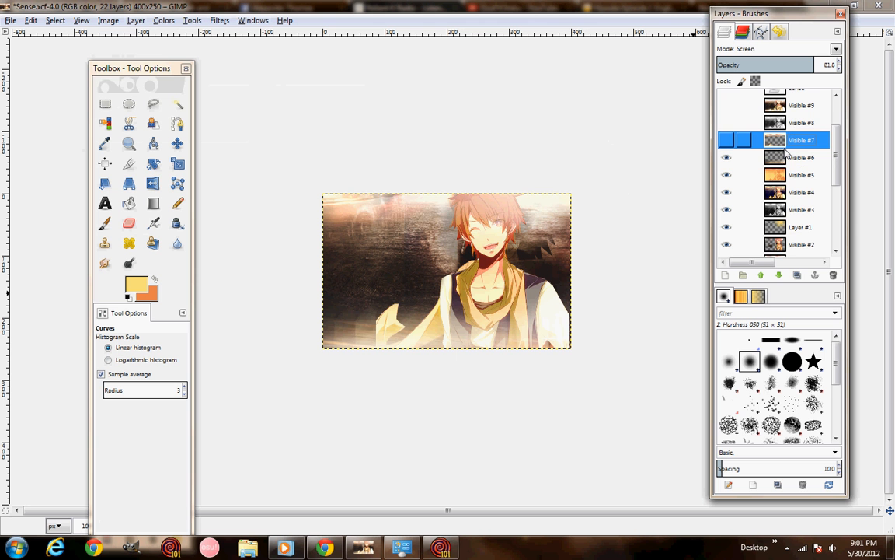
click(726, 141)
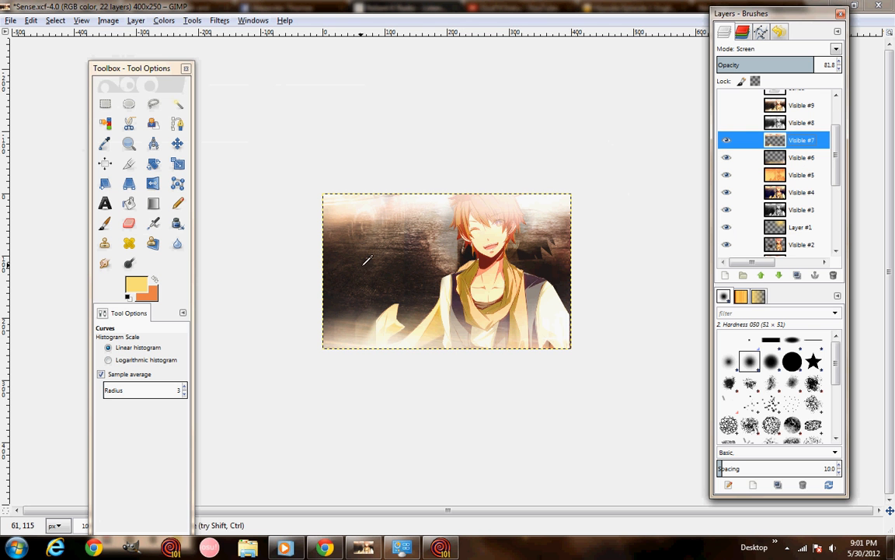
click(134, 21)
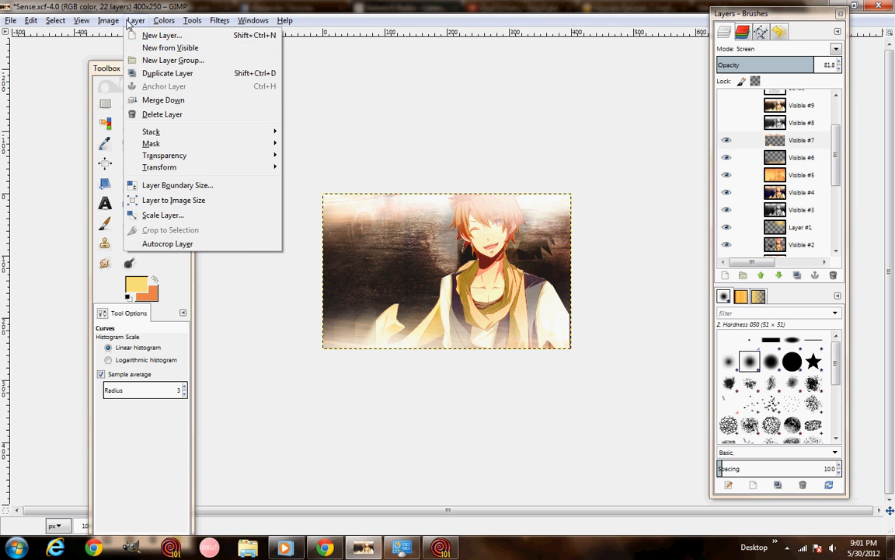
click(128, 25)
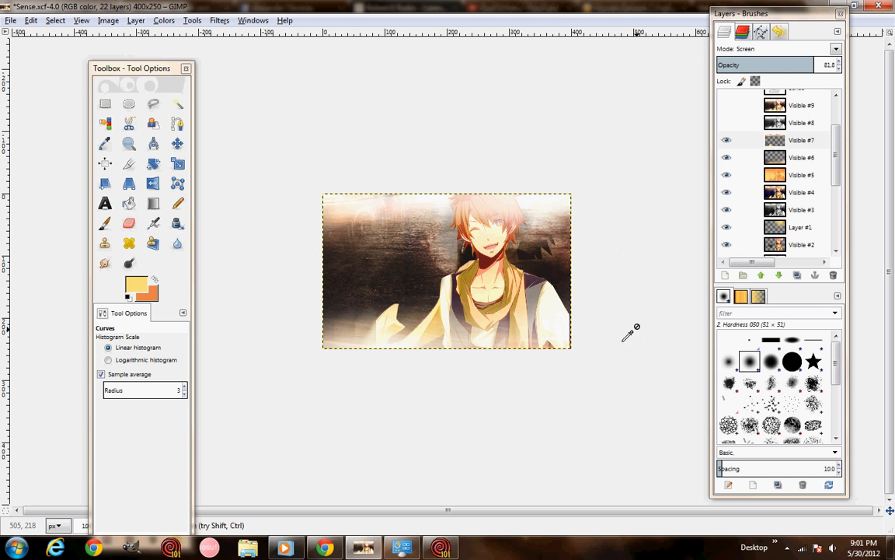
scroll(816, 185, up, 1)
click(810, 153)
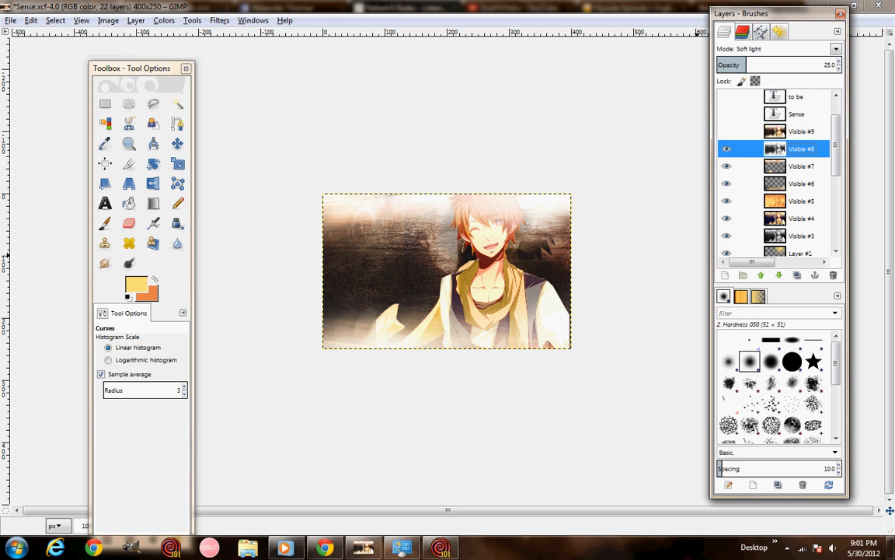
Step: Show the Visible #9 layer above Visible #8
scroll(779, 140, up, 1)
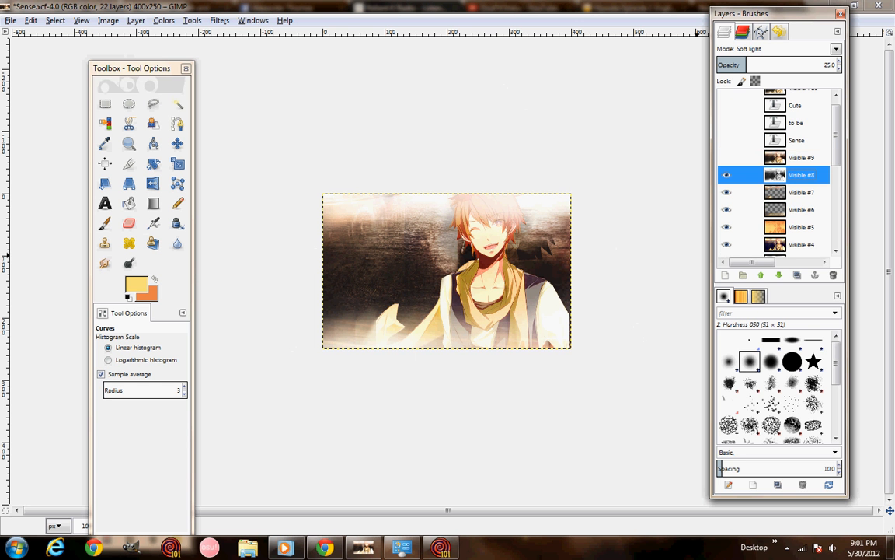
click(809, 158)
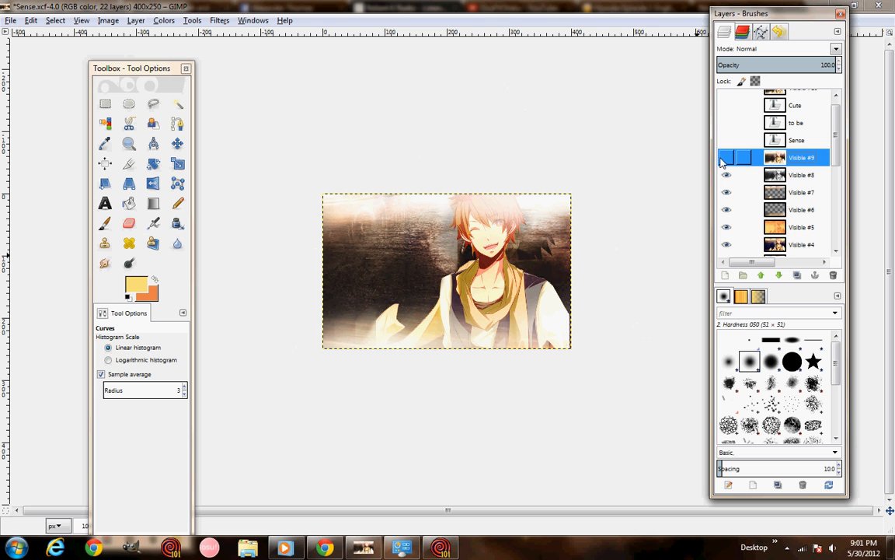
click(791, 179)
click(806, 197)
click(803, 227)
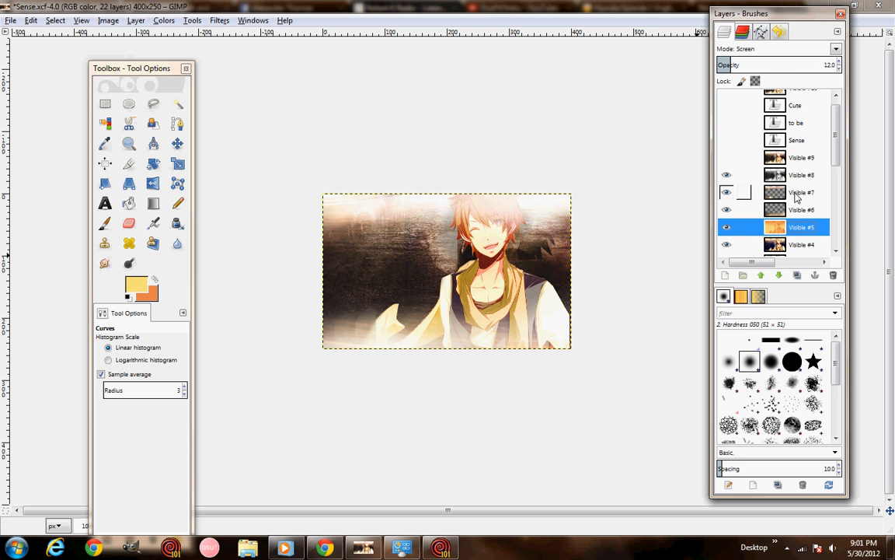
click(803, 175)
click(804, 157)
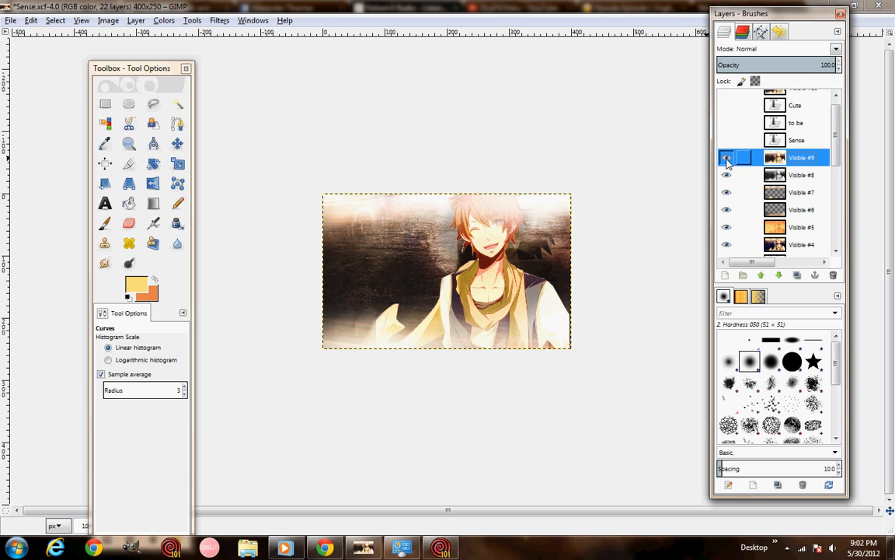
scroll(728, 161, up, 1)
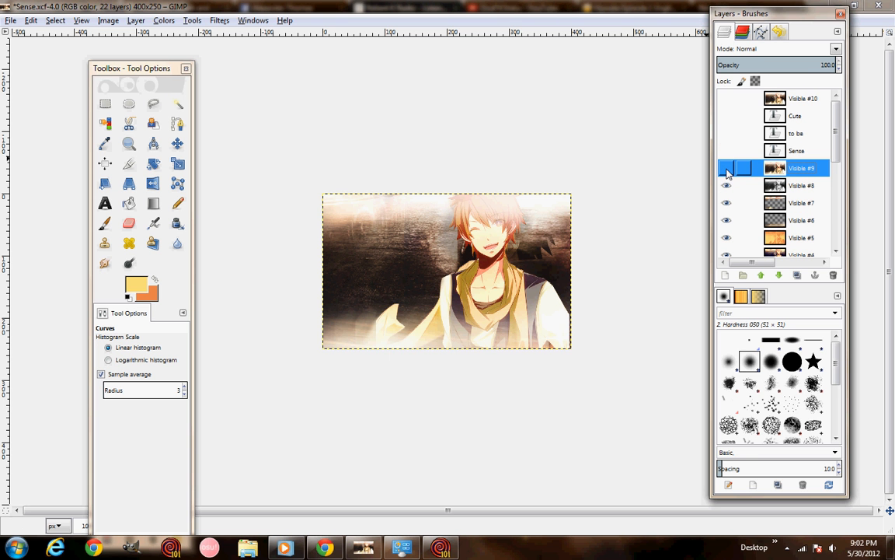
Step: Show the Sense text layer above Visible #9 and activate the Text tool
click(797, 150)
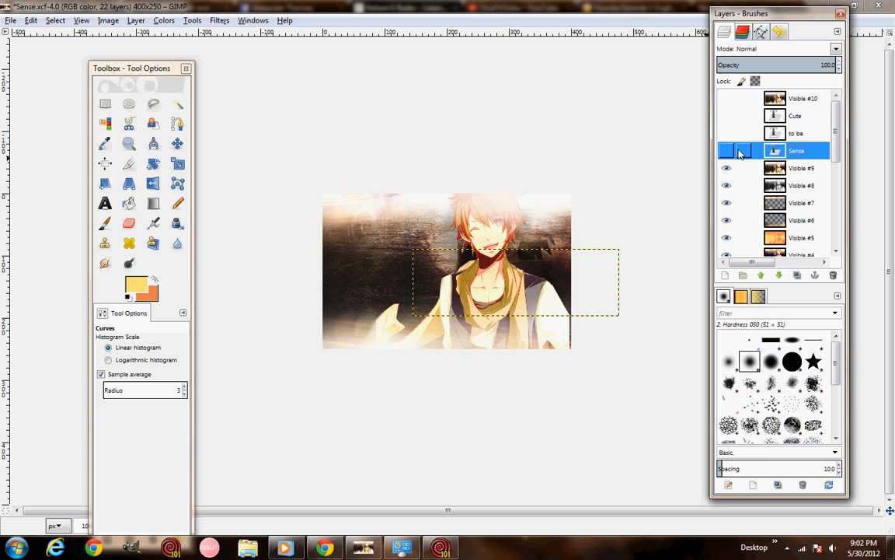
click(727, 151)
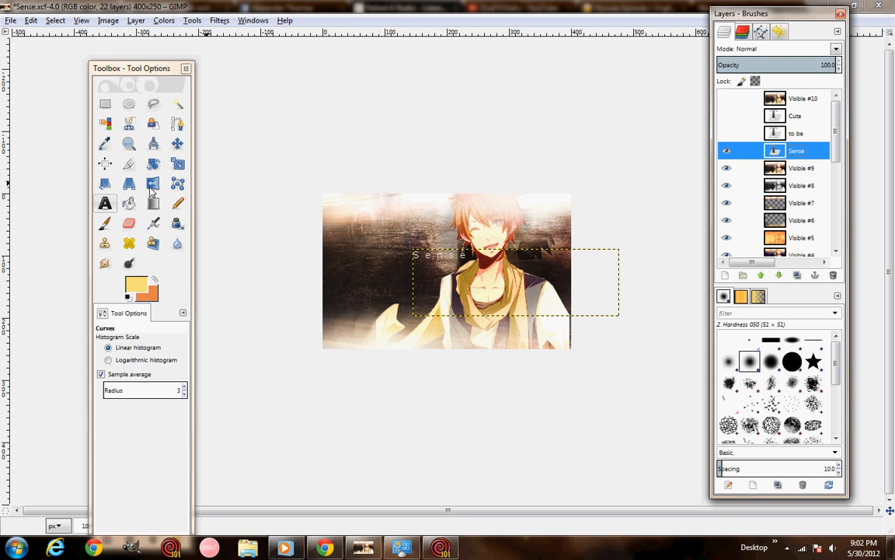
click(105, 203)
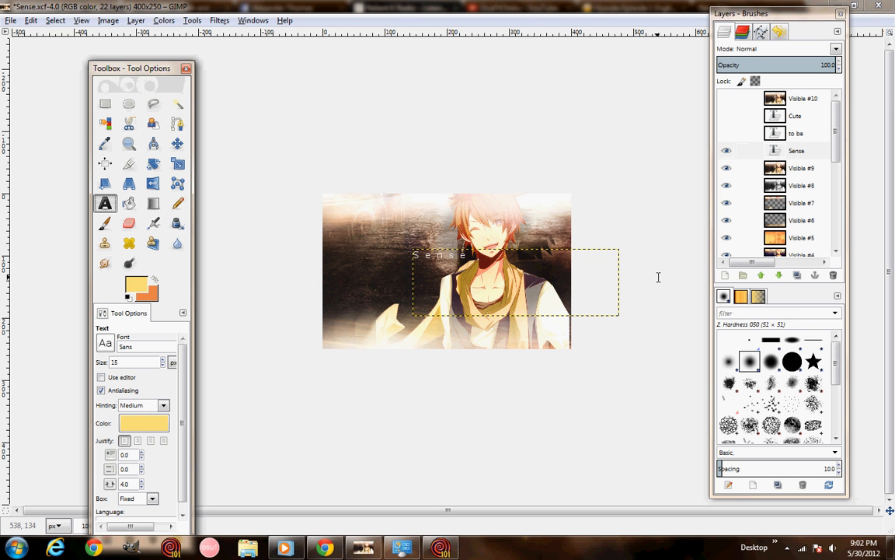
Step: Show the to be and Cute text layers, then swap the foreground and background colors and swap them back
click(792, 137)
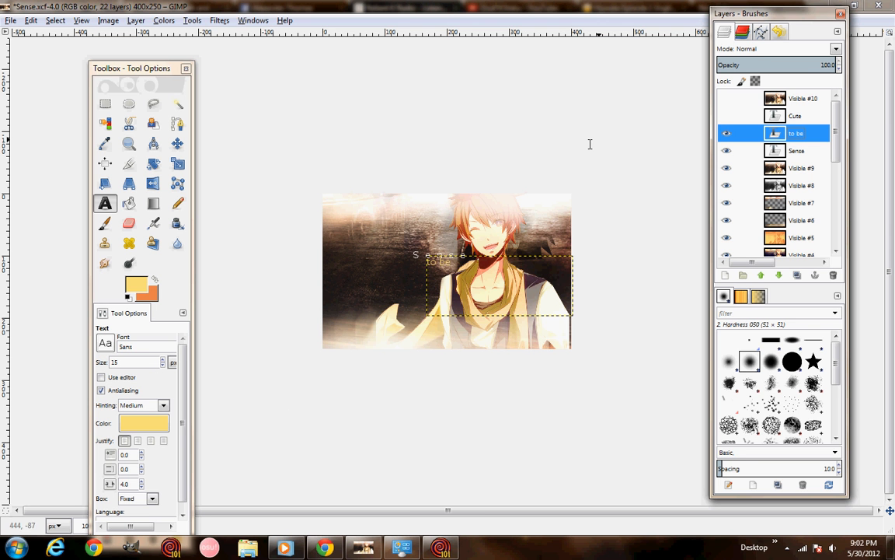
click(805, 115)
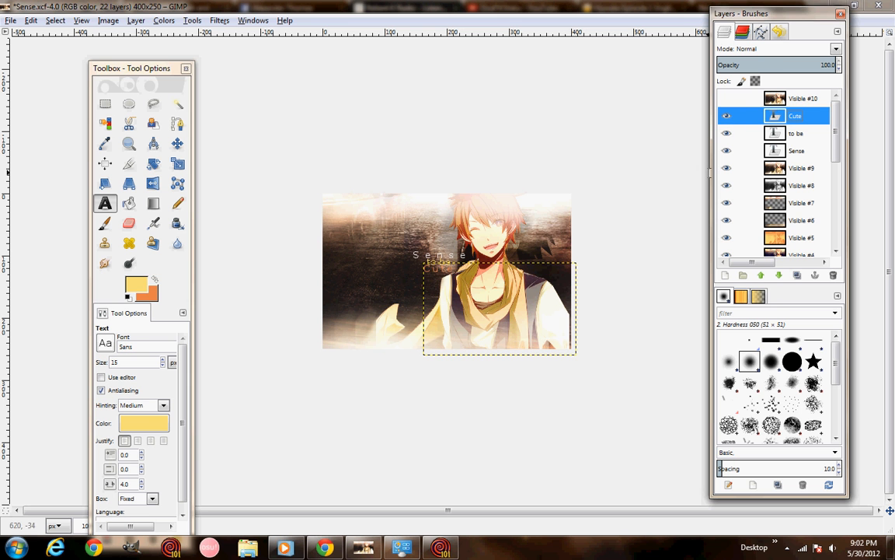
click(155, 282)
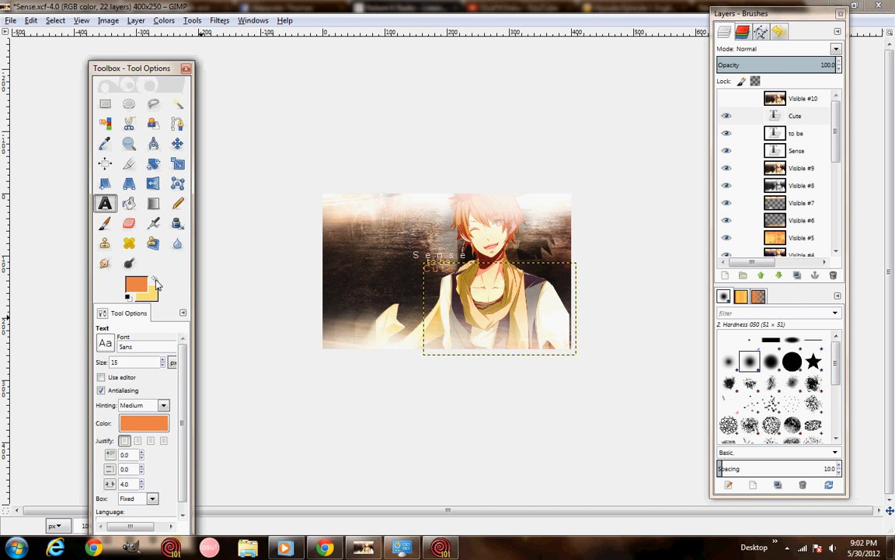
click(154, 283)
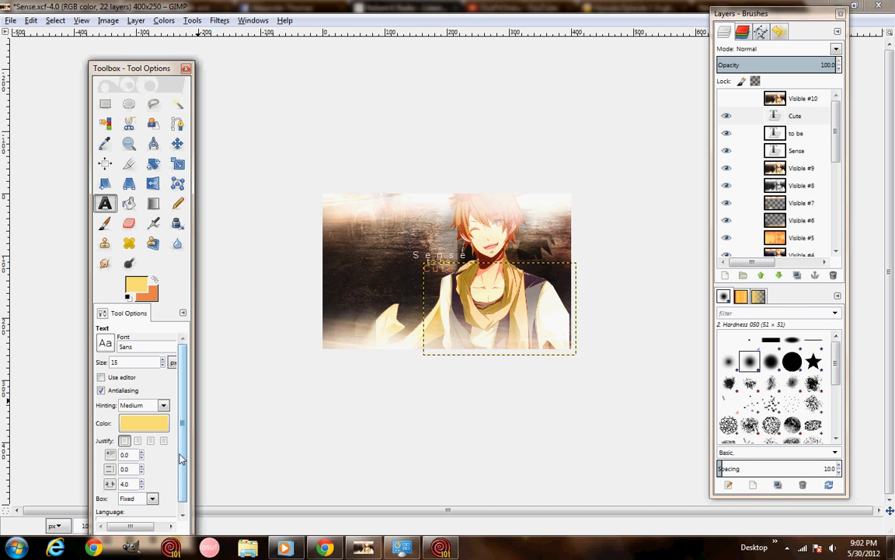
Step: Show the Visible #10 layer above the Cute text layer
click(800, 168)
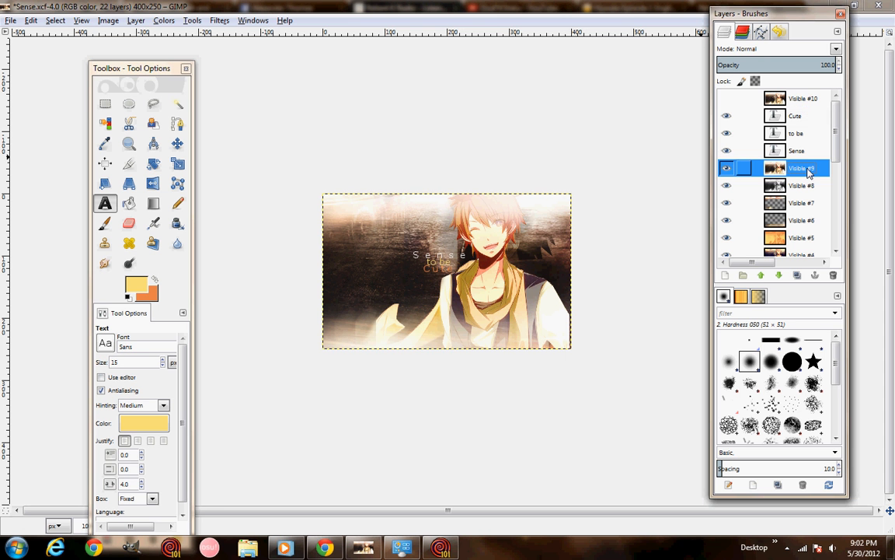
click(801, 99)
click(801, 168)
click(800, 133)
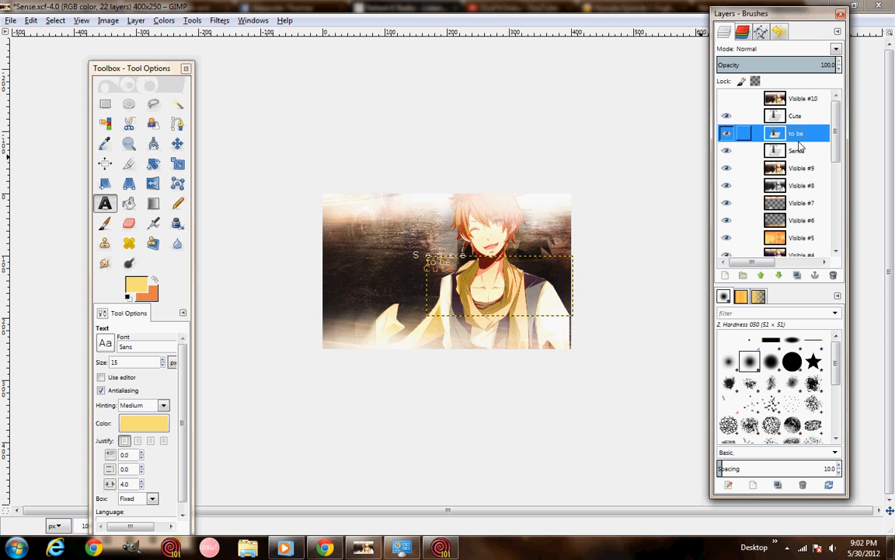
click(801, 101)
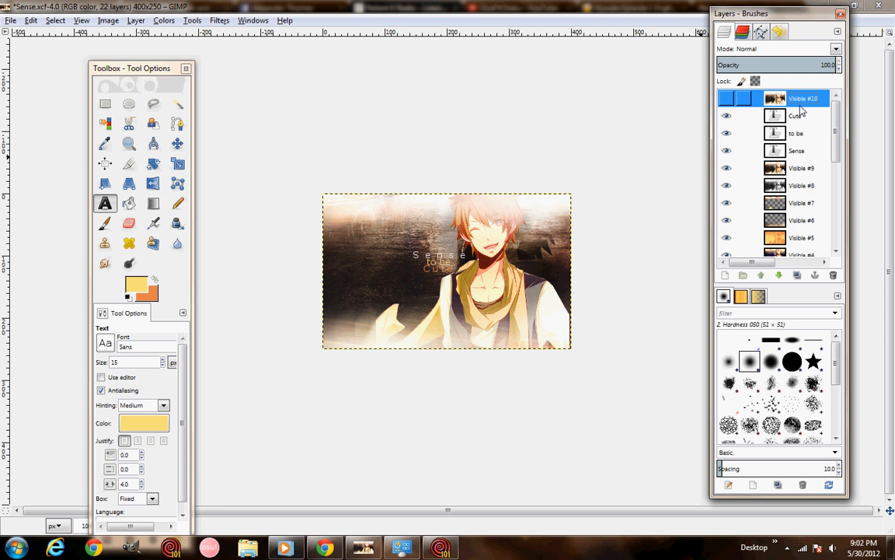
click(777, 167)
Step: Look through the whole layer stack from Visible #10 down to Background, checking each layer's visibility and mode
scroll(777, 155, down, 5)
click(801, 203)
key(Up)
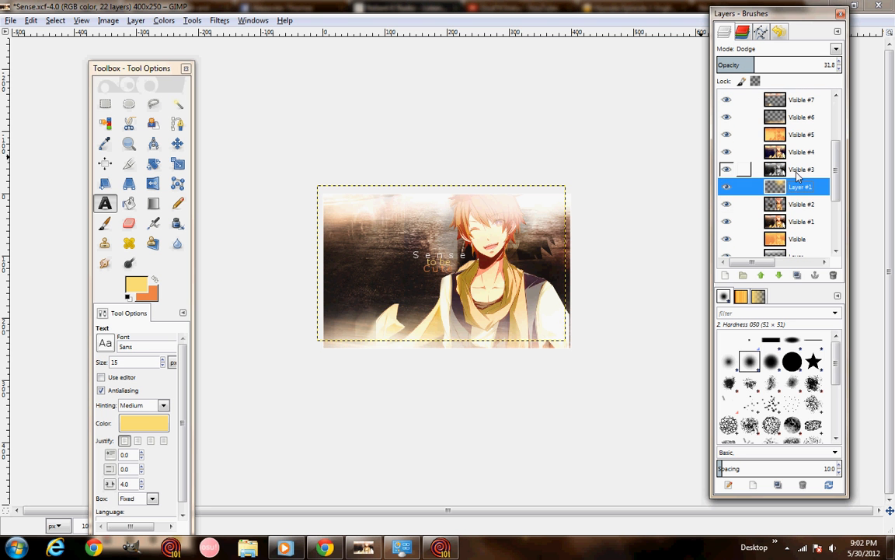
click(800, 206)
scroll(794, 168, up, 4)
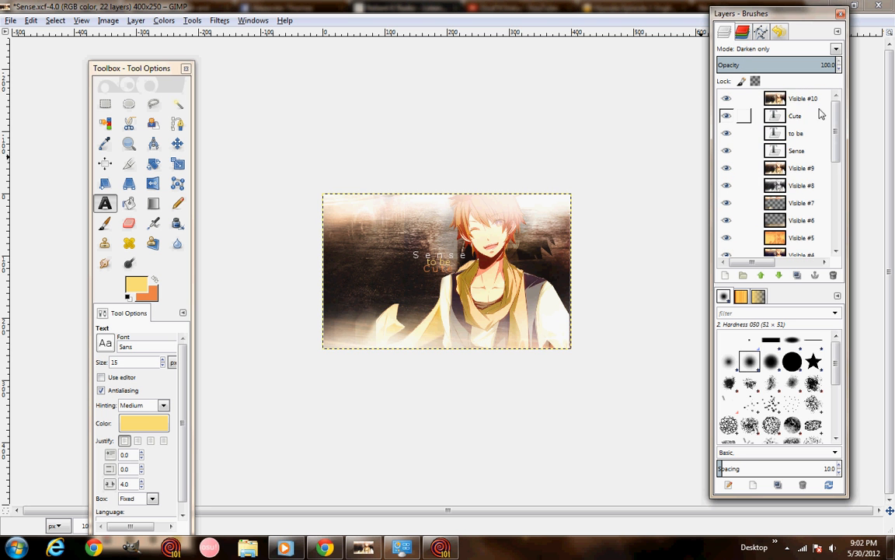
click(813, 102)
scroll(794, 169, down, 3)
scroll(798, 196, down, 2)
click(798, 216)
click(801, 248)
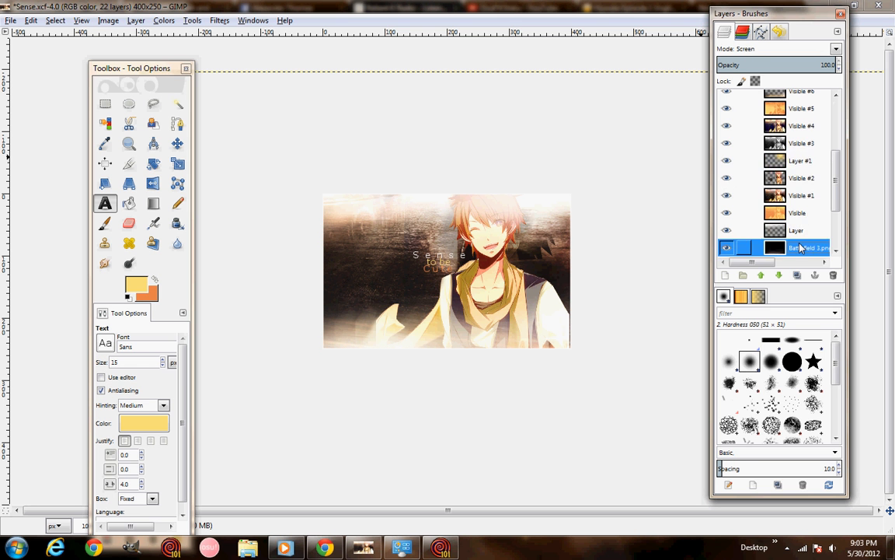
scroll(795, 198, down, 4)
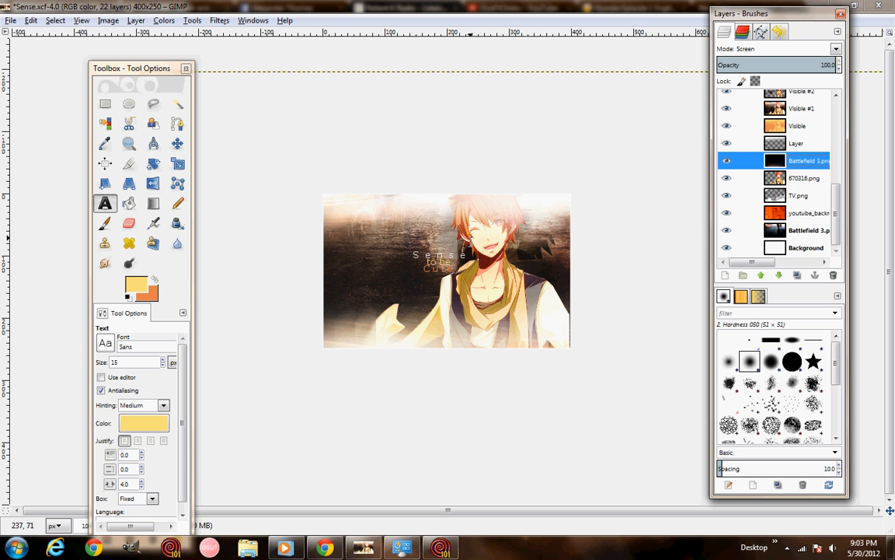
Step: Review the upper layers, checking Visible #10, Sense, Visible #6 and Visible #7 individually
scroll(805, 204, up, 8)
click(807, 102)
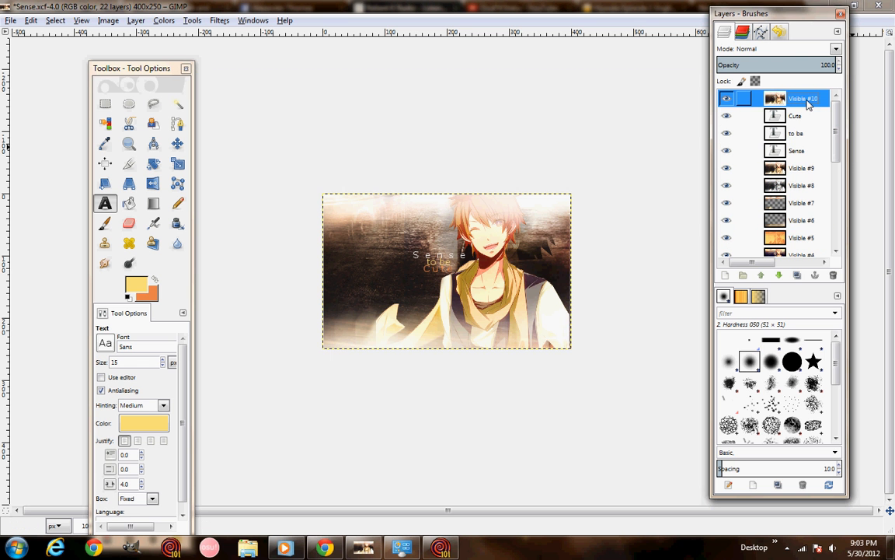
click(797, 150)
click(792, 224)
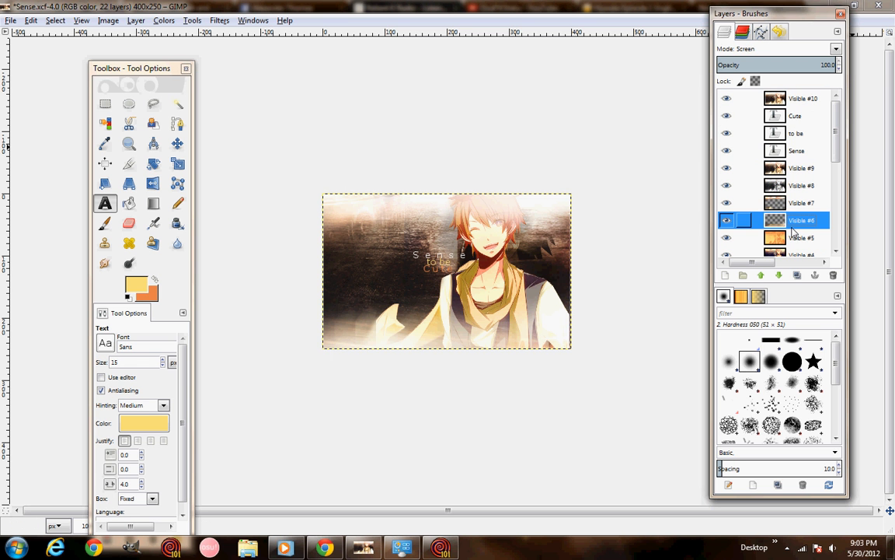
click(795, 99)
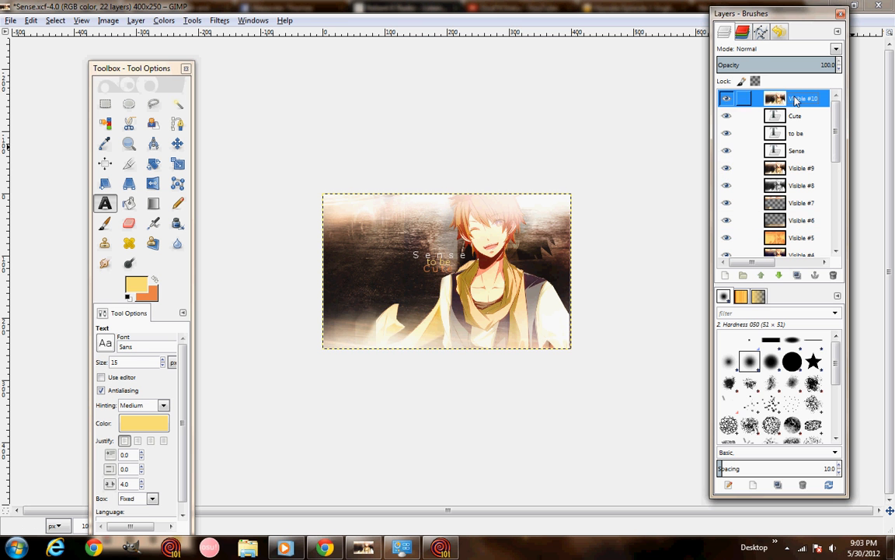
click(787, 155)
click(801, 205)
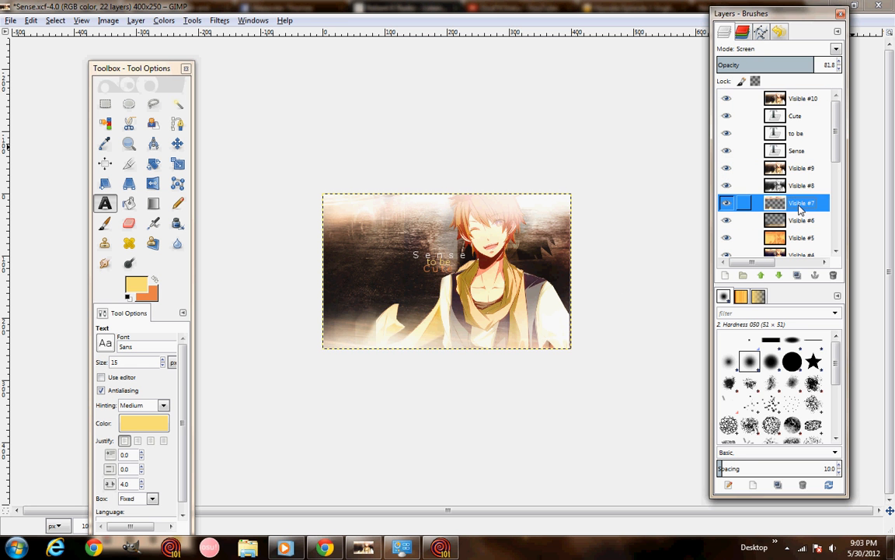
Step: Make Visible #10 the active layer and select the entire canvas
click(795, 116)
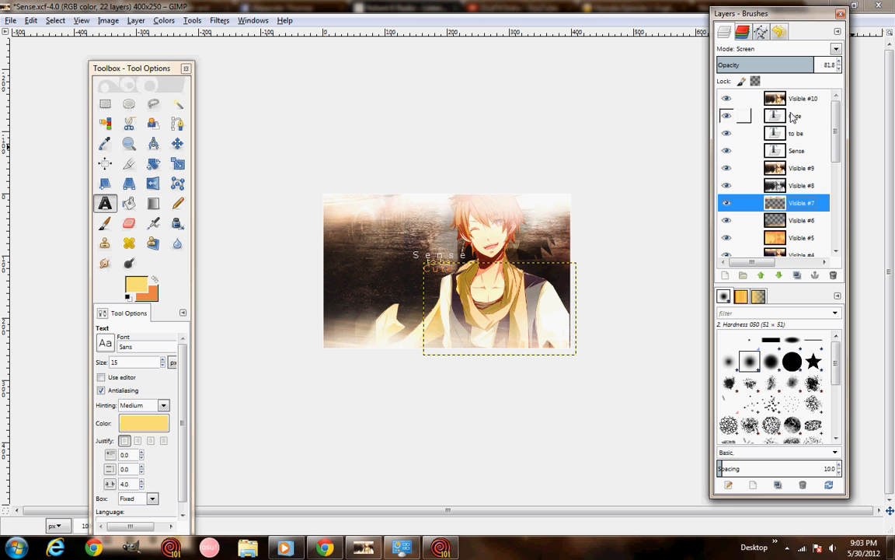
click(31, 20)
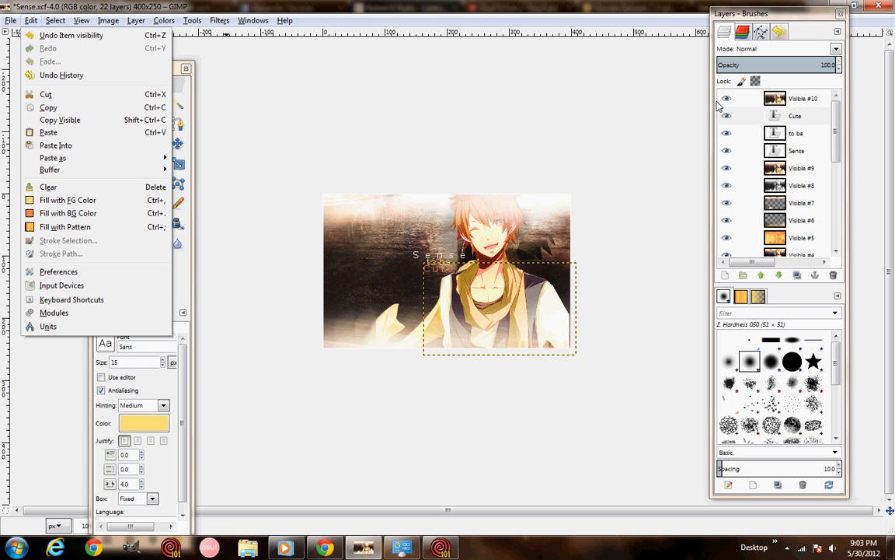
click(723, 100)
click(55, 21)
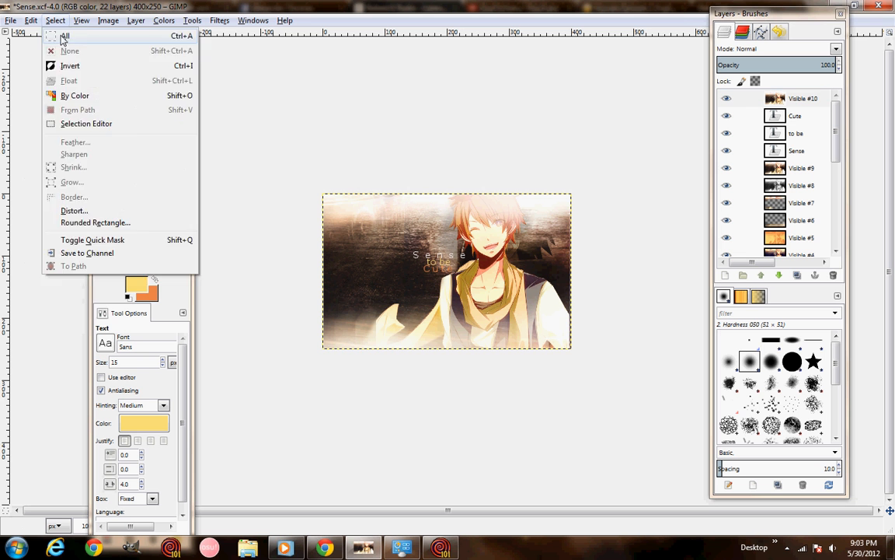
click(64, 36)
Step: Examine the Stroke Selection settings with the line style options expanded, then cancel without stroking
click(33, 21)
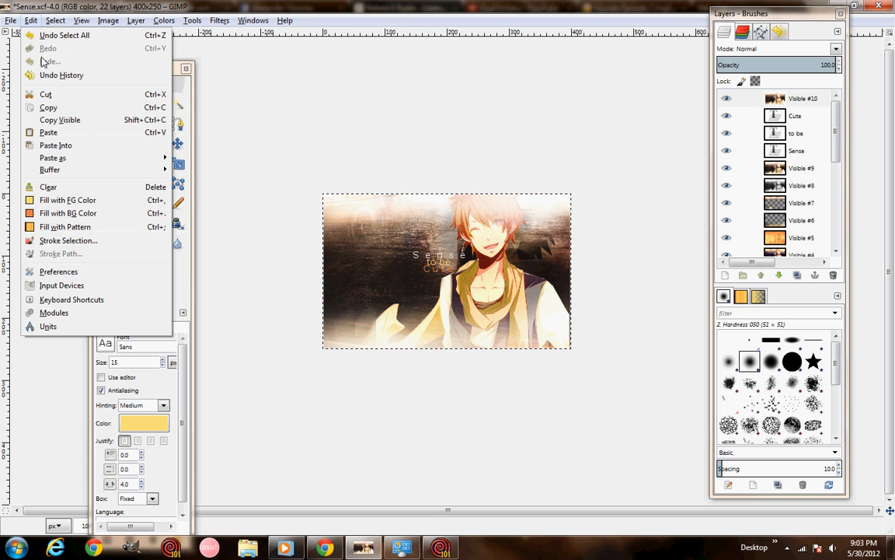
click(75, 240)
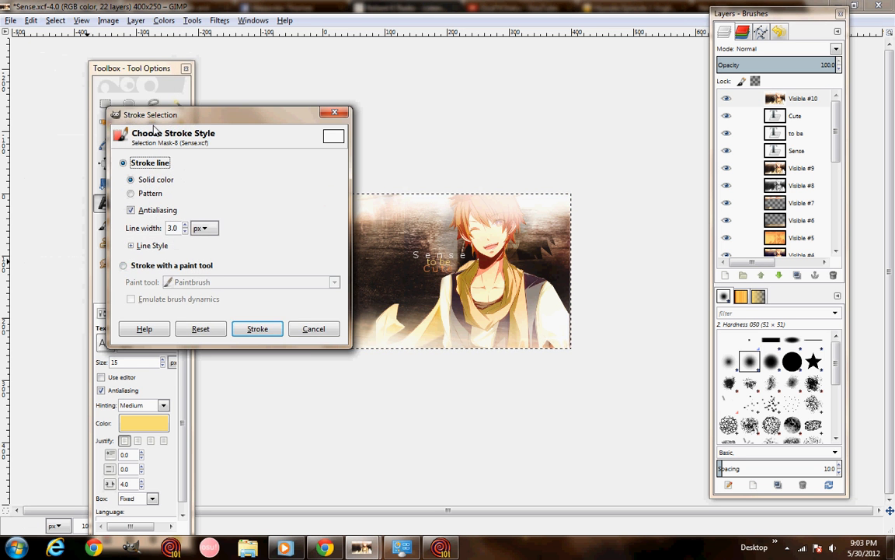
click(223, 225)
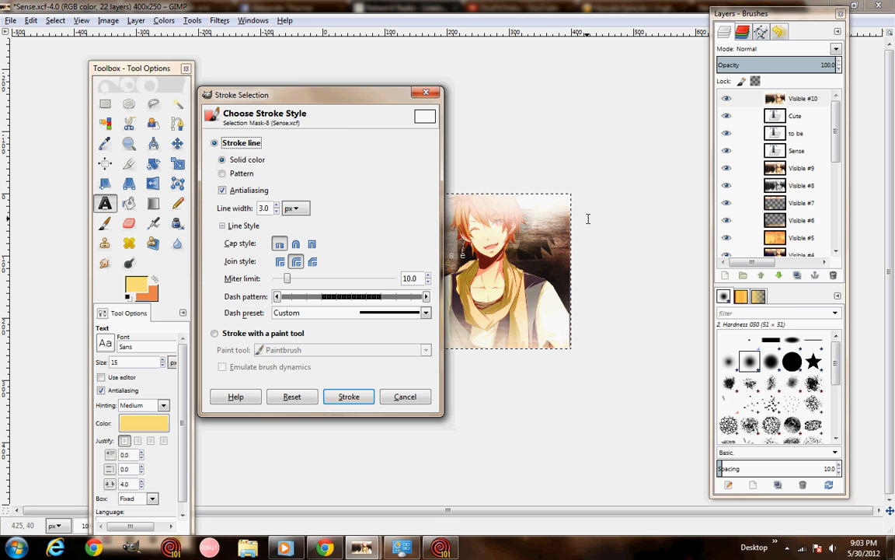
click(412, 401)
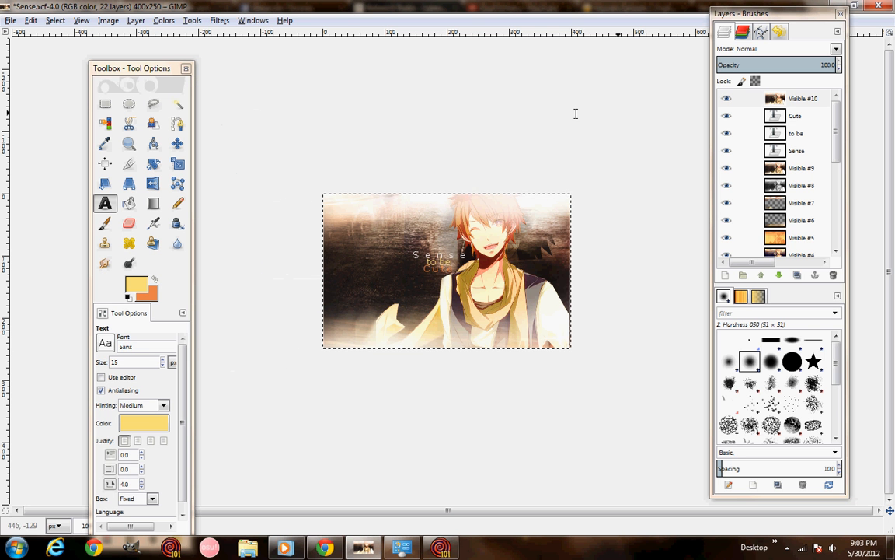
Step: Move the toolbox higher so that its text options fit on screen, and select the Visible #10 layer
drag(133, 70, 115, 24)
click(805, 101)
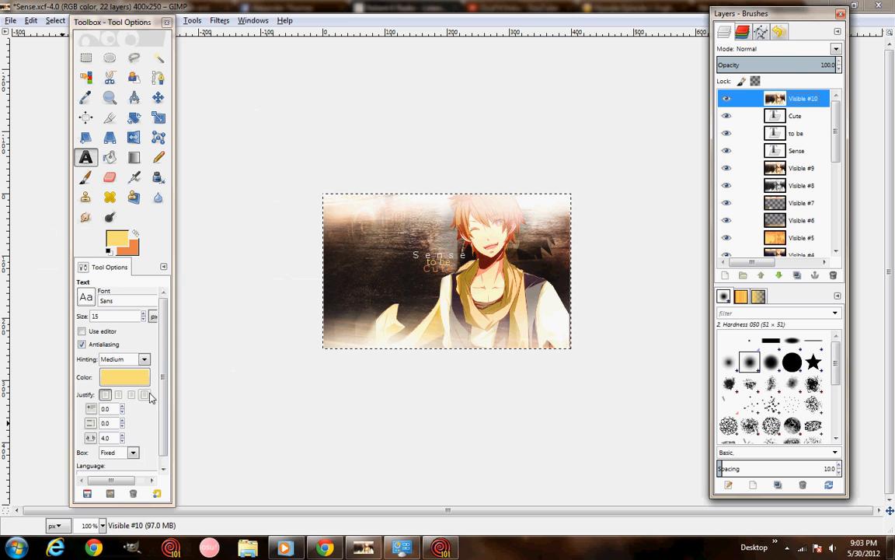
mouse_move(162, 395)
mouse_down()
mouse_move(165, 416)
mouse_move(167, 389)
mouse_up()
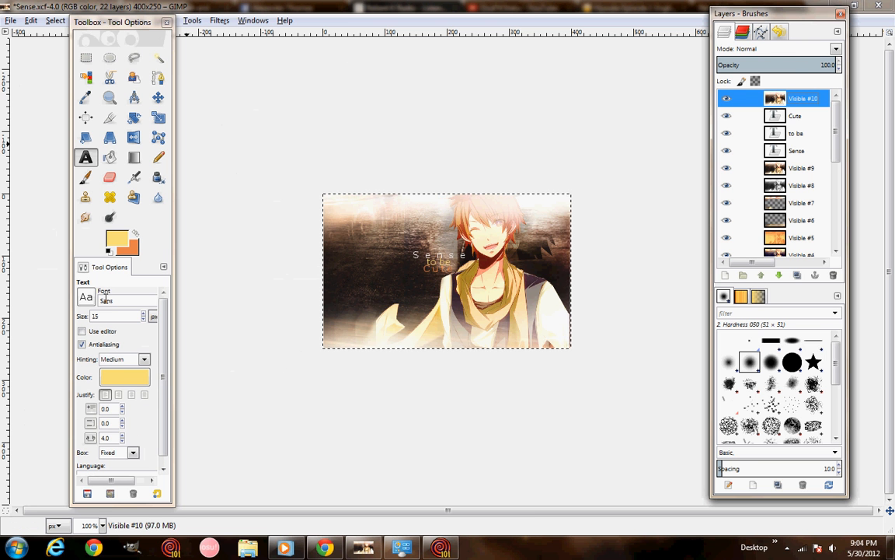
drag(163, 364, 165, 325)
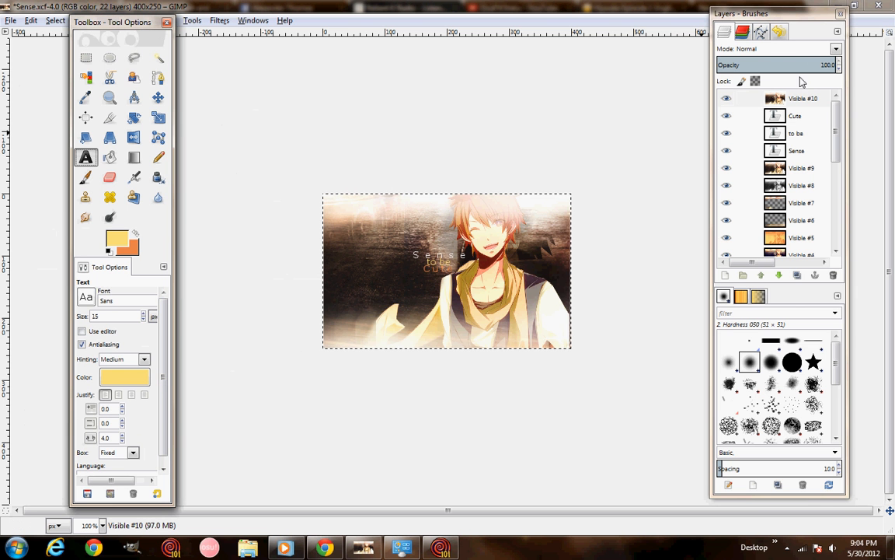
Step: Demonstrate the layer opacity control on Visible #10, ending at 100, then look through the layers down to TV.png
drag(729, 58, 845, 63)
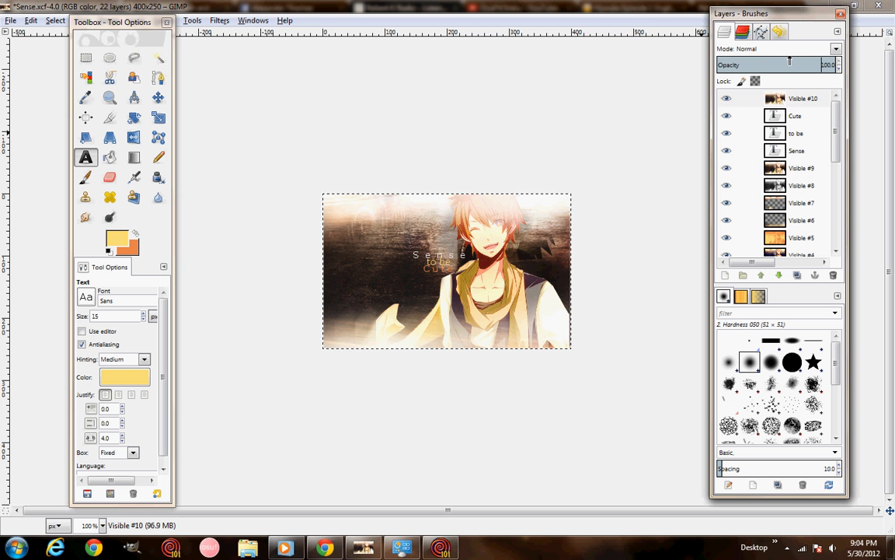
click(801, 167)
click(802, 237)
scroll(805, 232, down, 3)
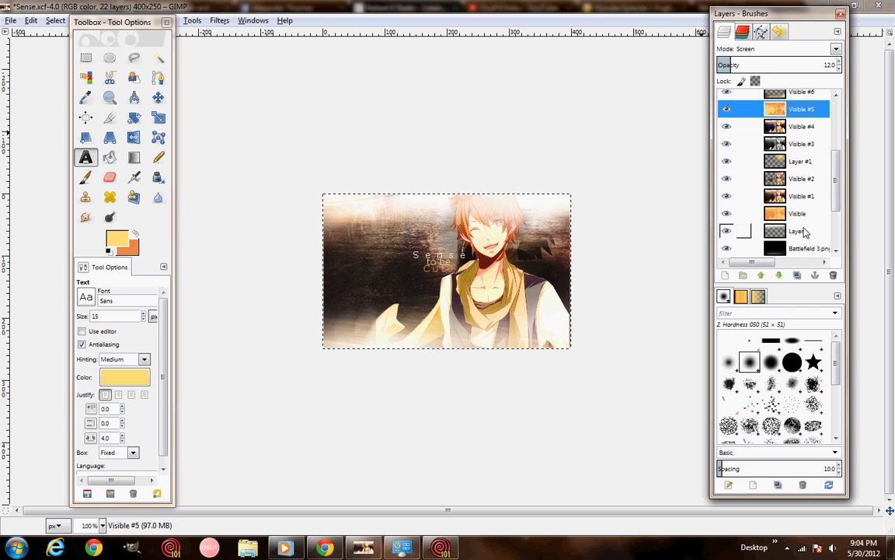
click(801, 213)
scroll(800, 213, down, 3)
click(808, 200)
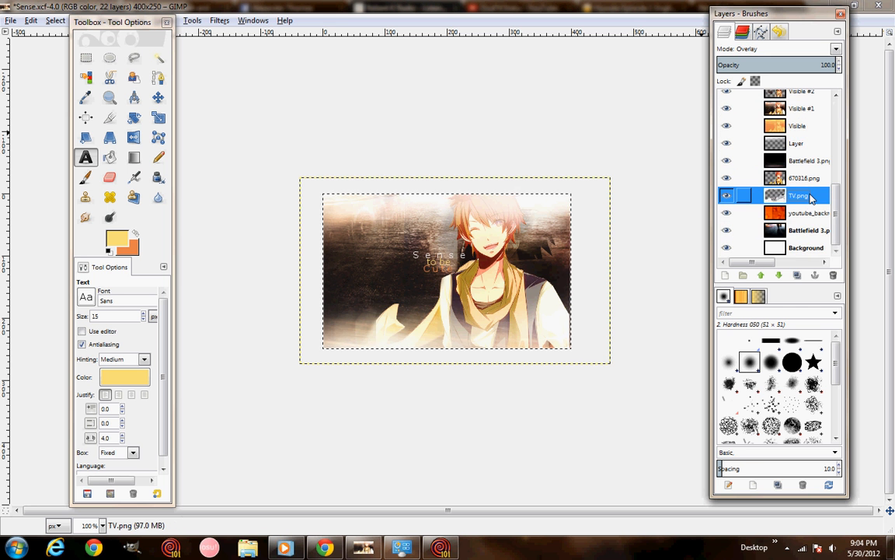
Step: Select the entire canvas again and make the topmost layer, Visible #10, active
click(62, 21)
click(60, 34)
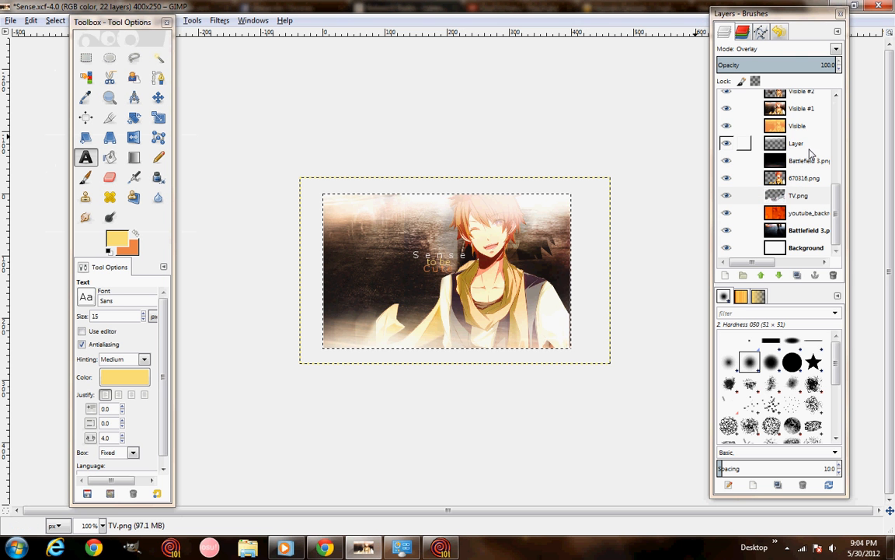
scroll(816, 160, up, 6)
drag(836, 155, 835, 125)
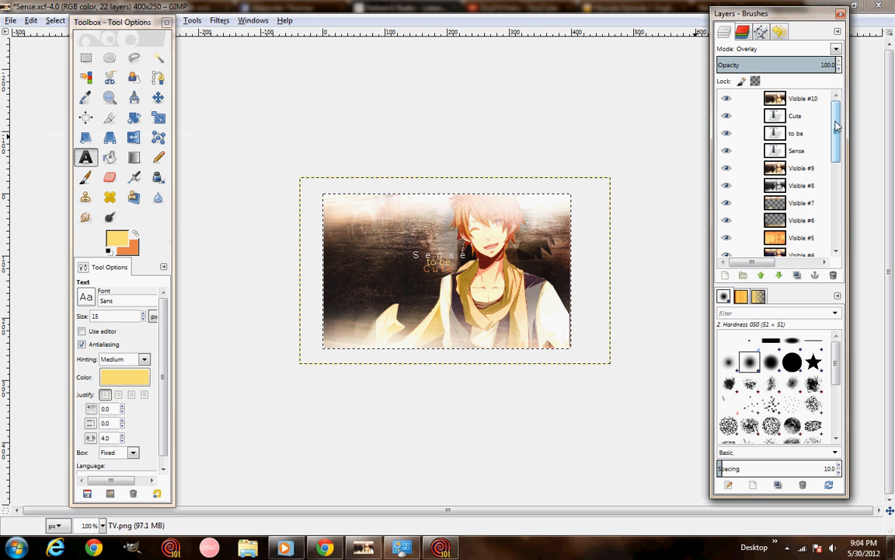
click(793, 98)
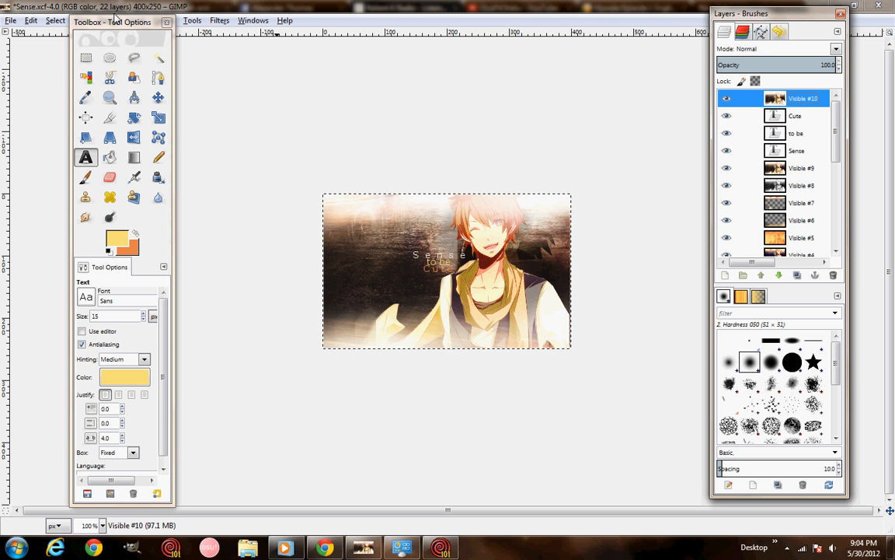